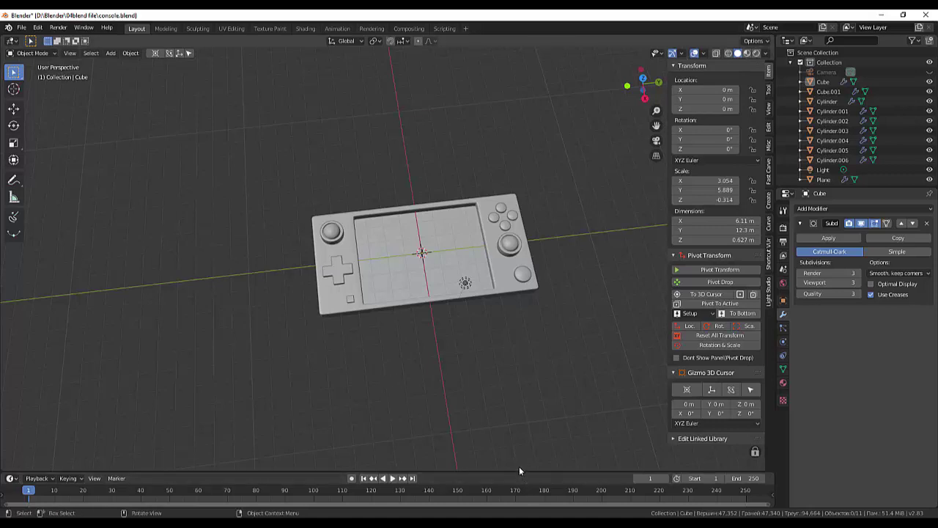
- Zoom in on the console's screen area and settle back into the Numpad 7 top view
key(KP_7)
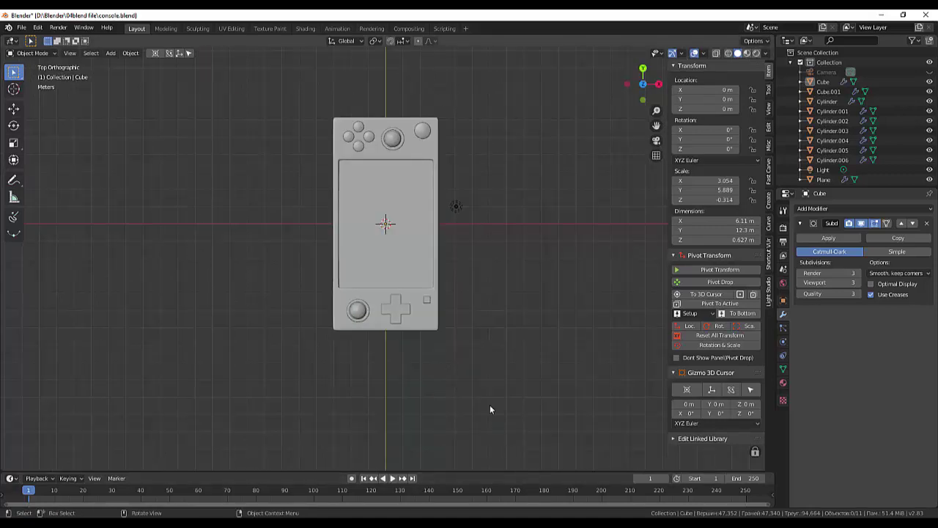
scroll(465, 307, up, 1)
scroll(461, 294, up, 2)
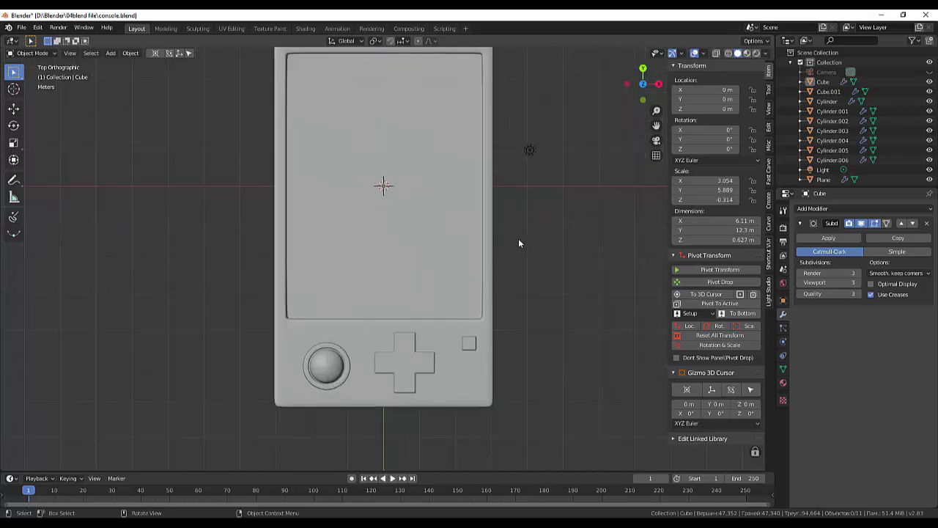
mouse_move(526, 229)
middle_down()
mouse_move(526, 267)
mouse_move(517, 219)
middle_up()
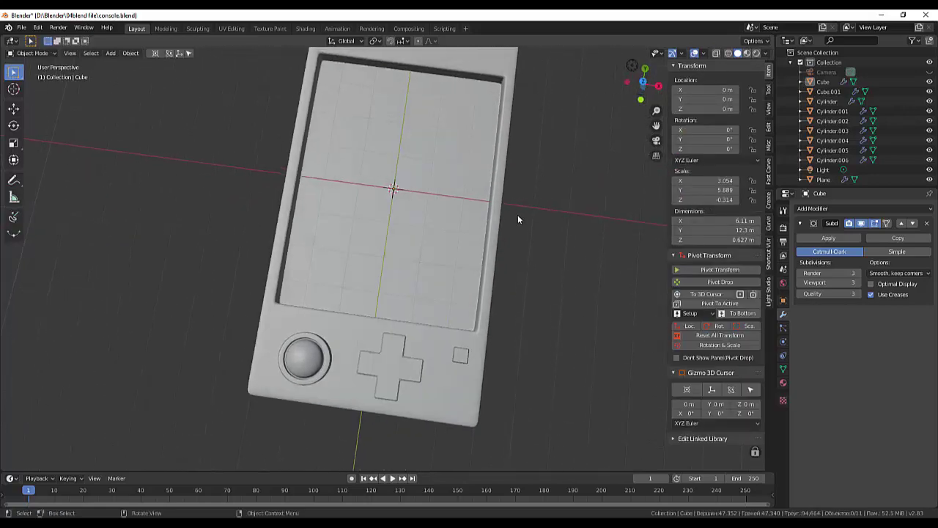
middle_drag(476, 319, 532, 310)
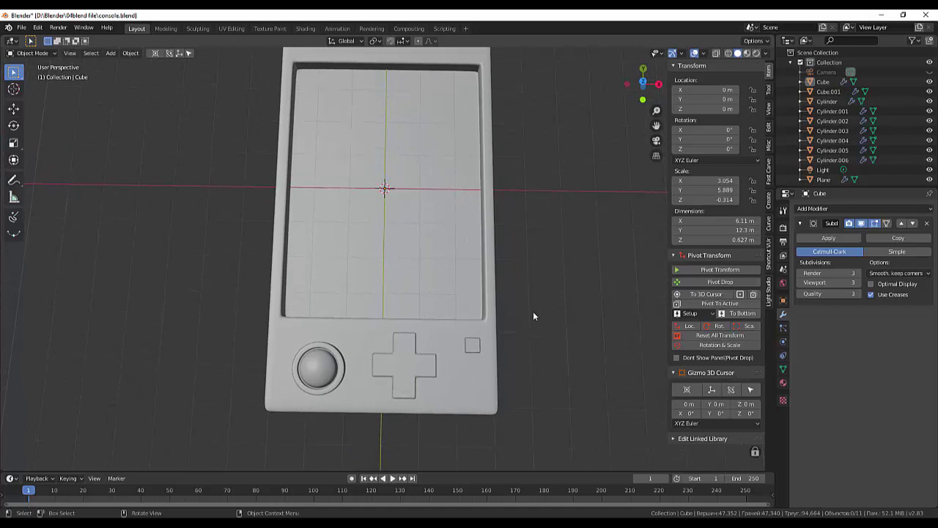
key(KP_7)
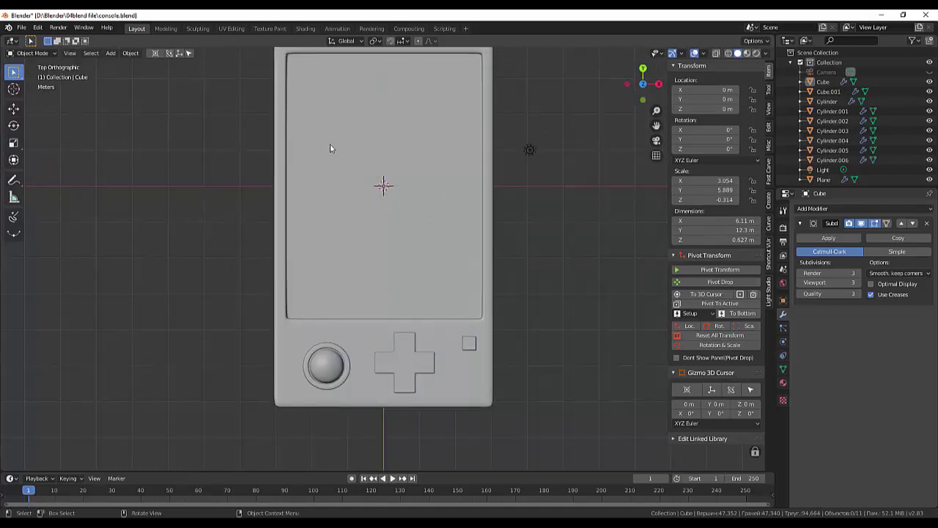
- Add a new mesh plane and scale it up uniformly
key(shift+a)
mouse_move(335, 164)
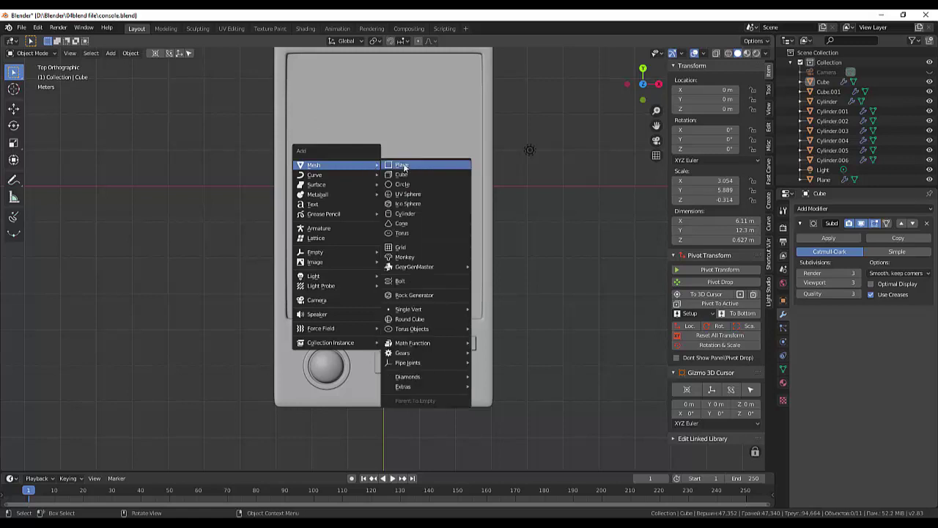
click(403, 167)
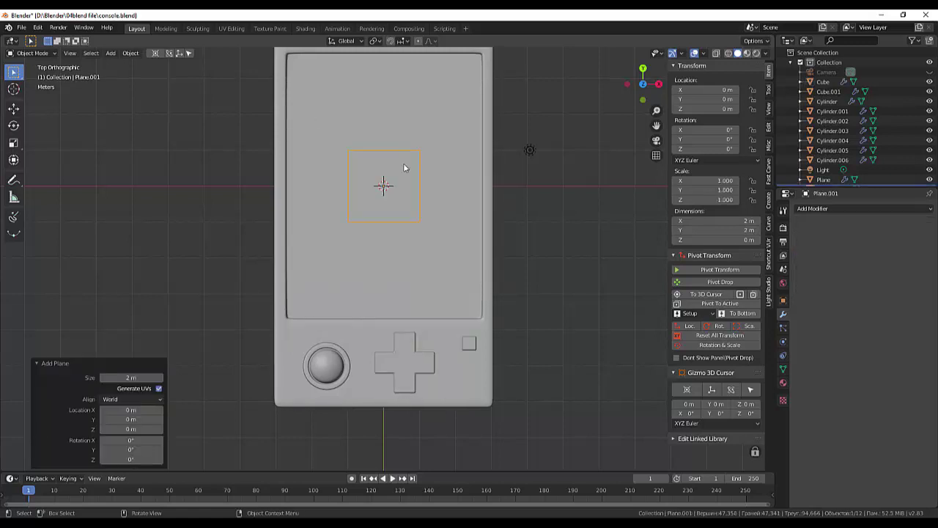
click(406, 216)
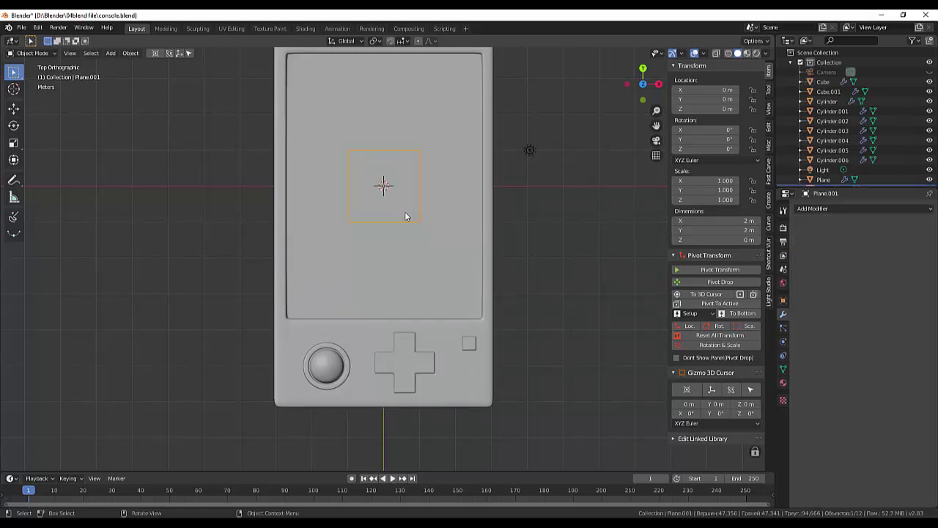
key(s)
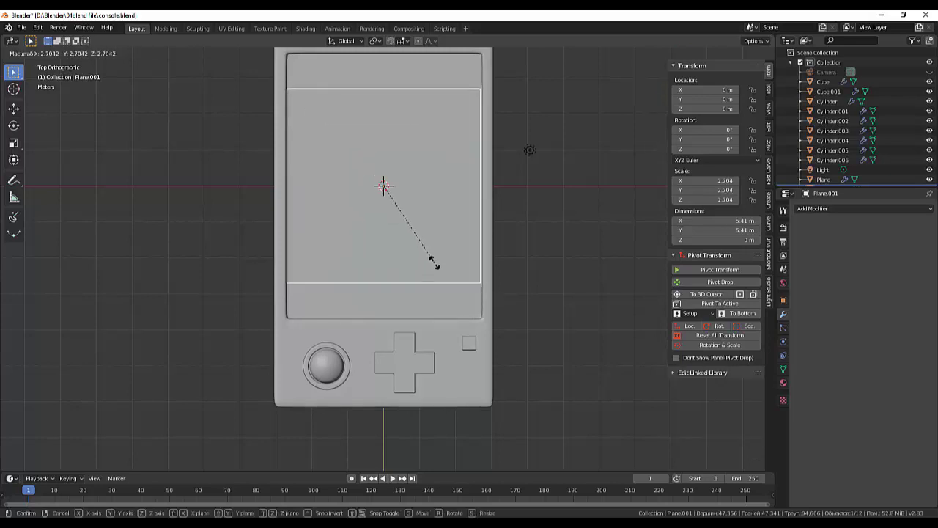
click(433, 262)
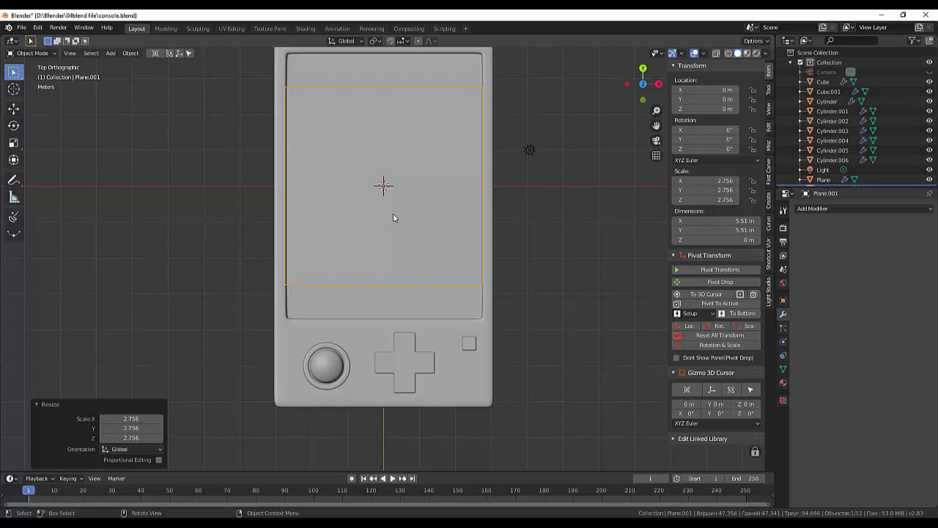
- Stretch the plane along Y to cover the screen recess at 5.51 × 7.45 m
key(s)
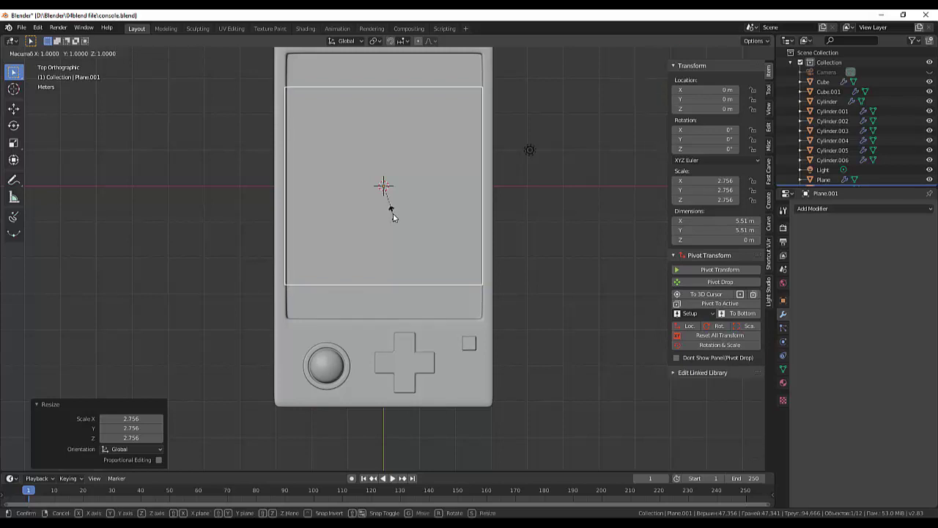
key(y)
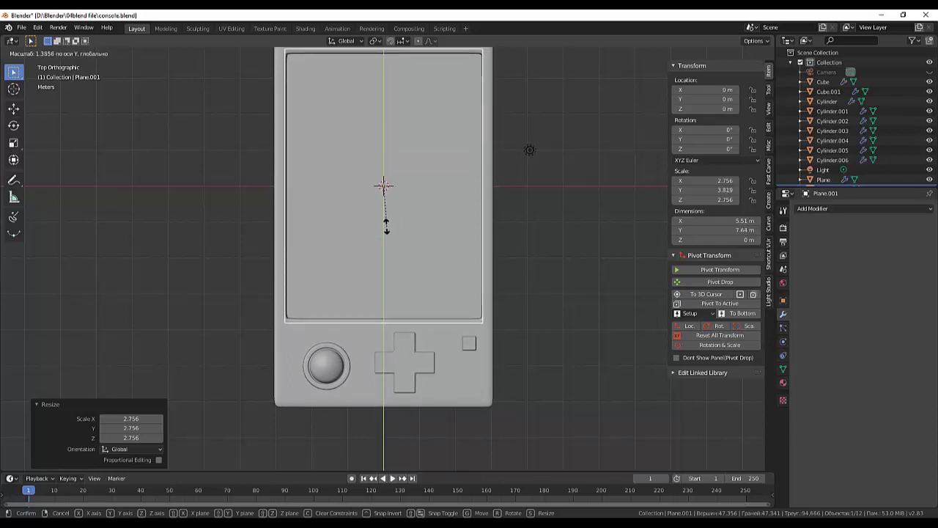
click(386, 225)
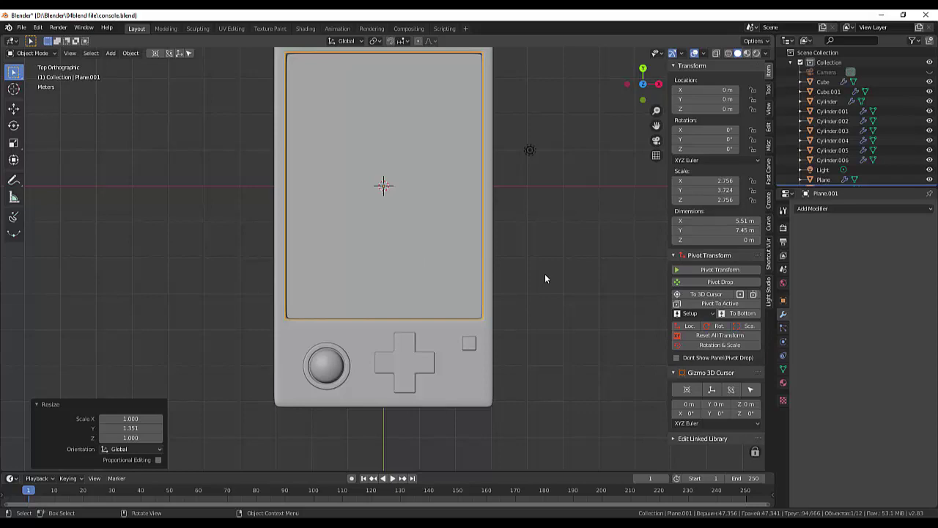
middle_drag(558, 277, 454, 199)
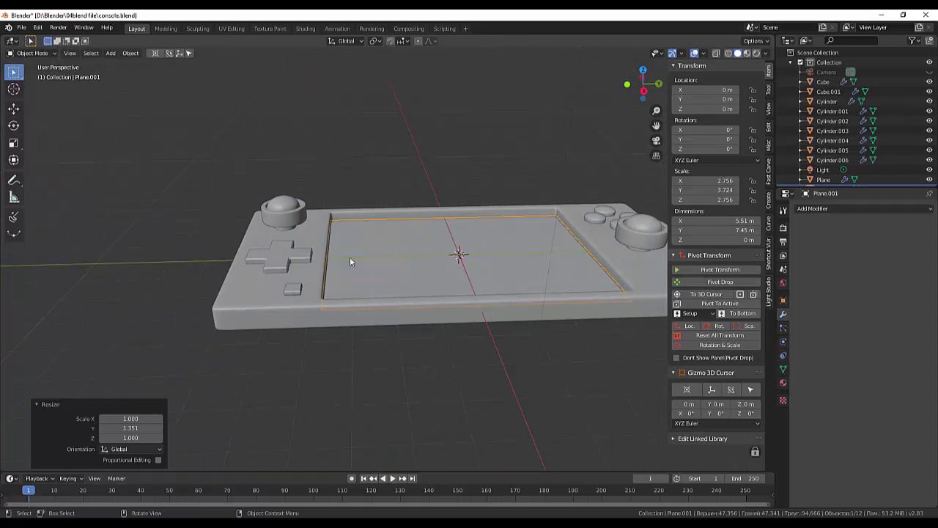
- Extrude the plane's face upward 0.415 m in Edit Mode, then return to Object Mode
click(30, 53)
click(30, 73)
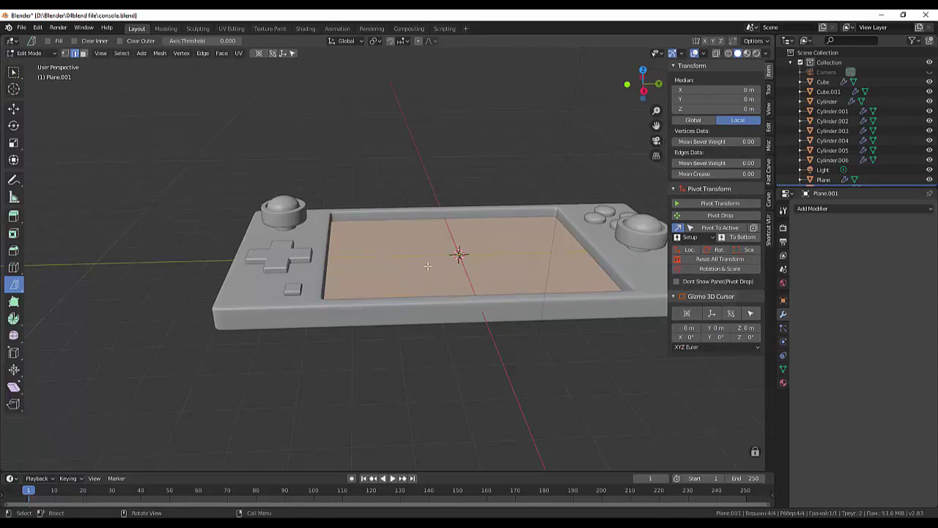
key(e)
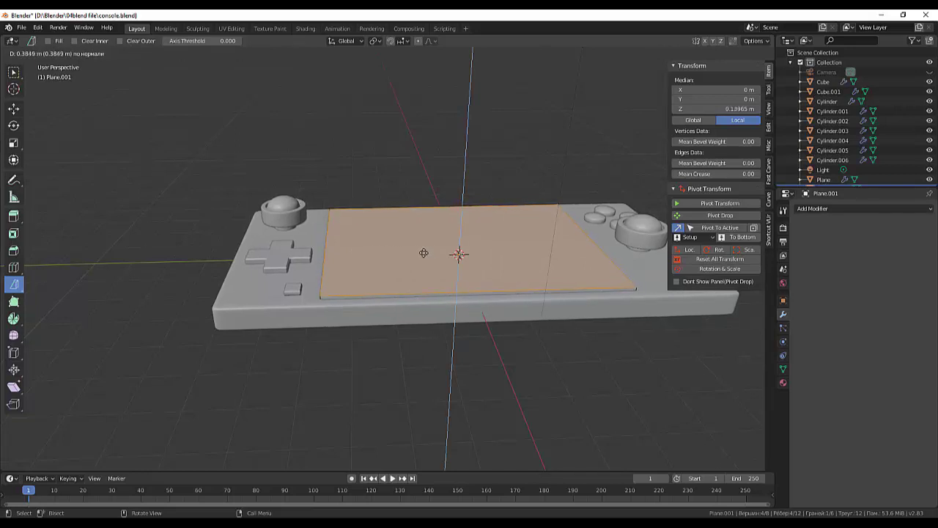
click(424, 252)
click(339, 348)
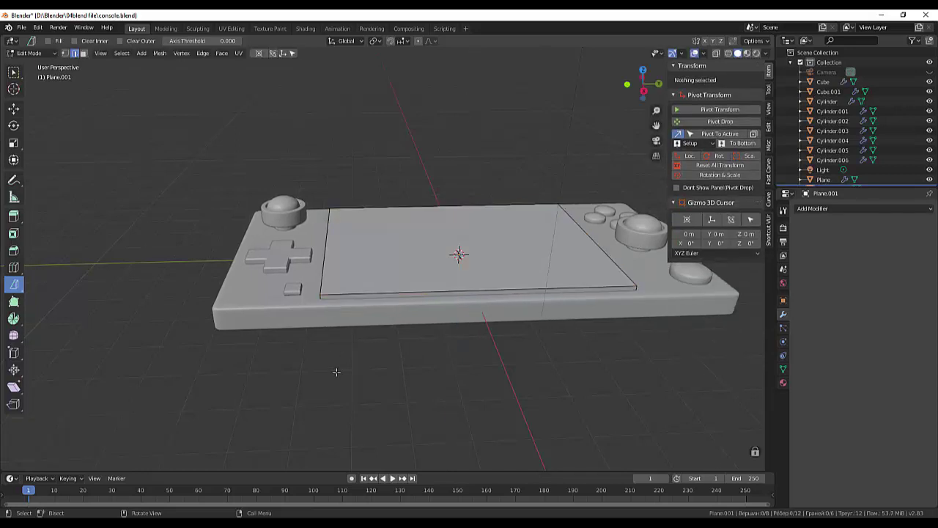
click(428, 275)
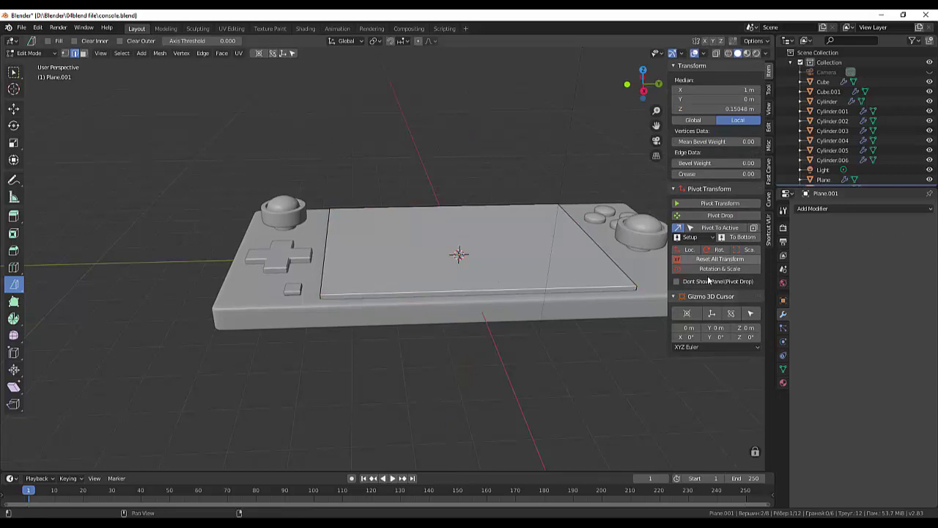
click(30, 54)
click(33, 64)
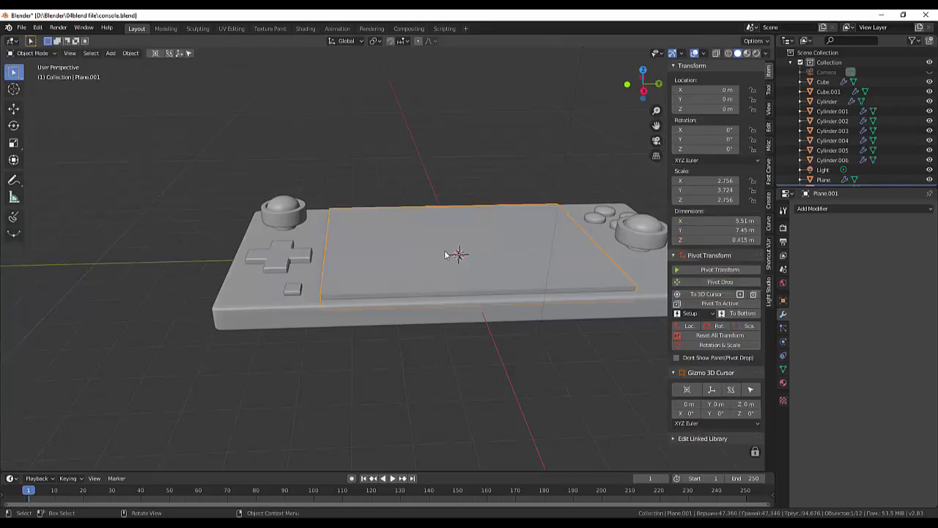
- Isolate Plane.001 in Local View and orbit around the 5.51 × 7.45 × 0.415 m slab
key(KP_Divide)
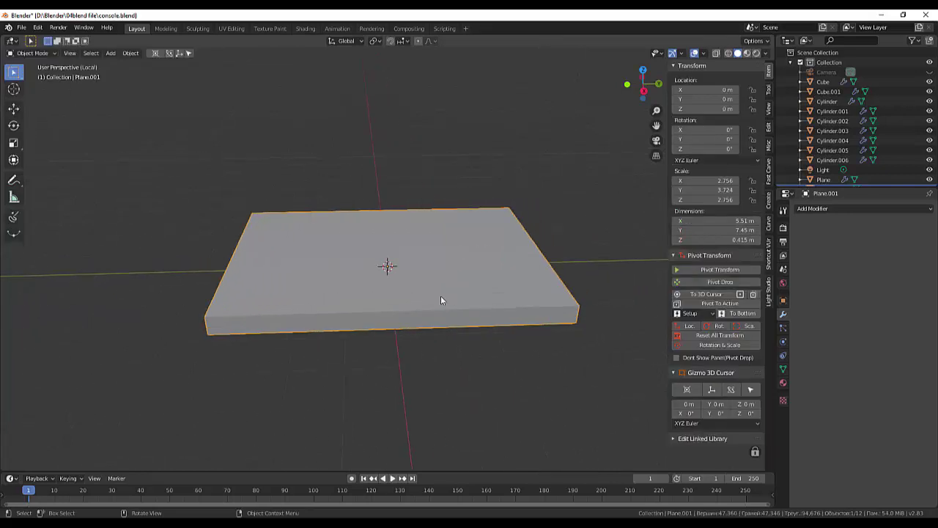
mouse_move(470, 305)
alt+middle_down()
mouse_move(567, 298)
mouse_move(466, 306)
alt+middle_up()
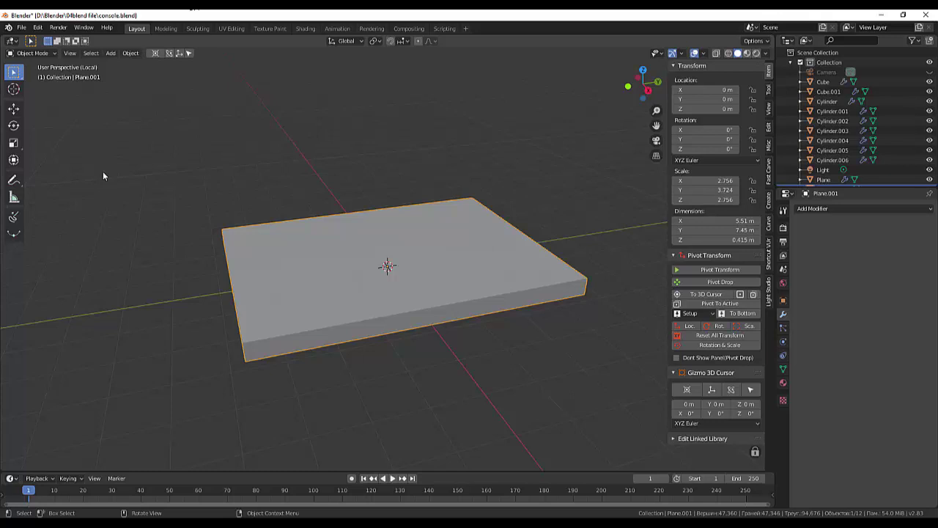
- Delete the Camera and rename Plane.001 to 'landscape' in the Outliner
right_click(828, 76)
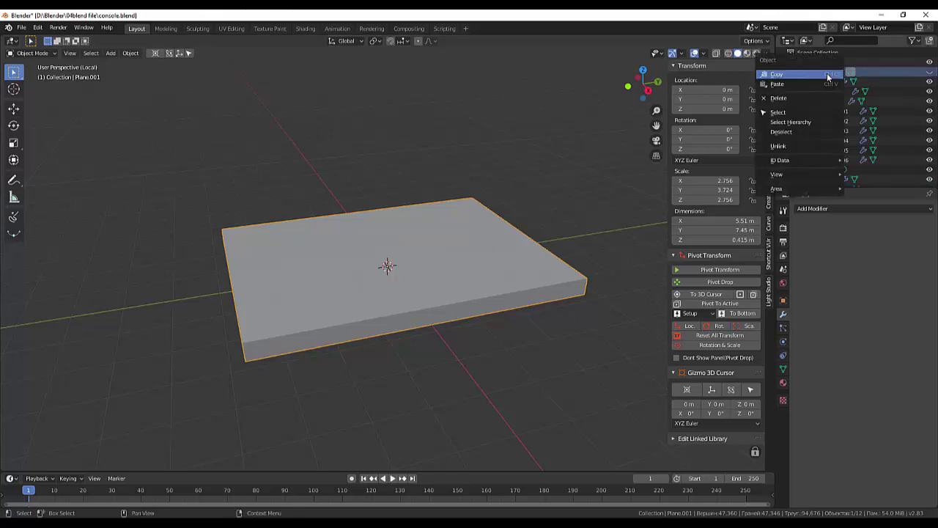
click(779, 98)
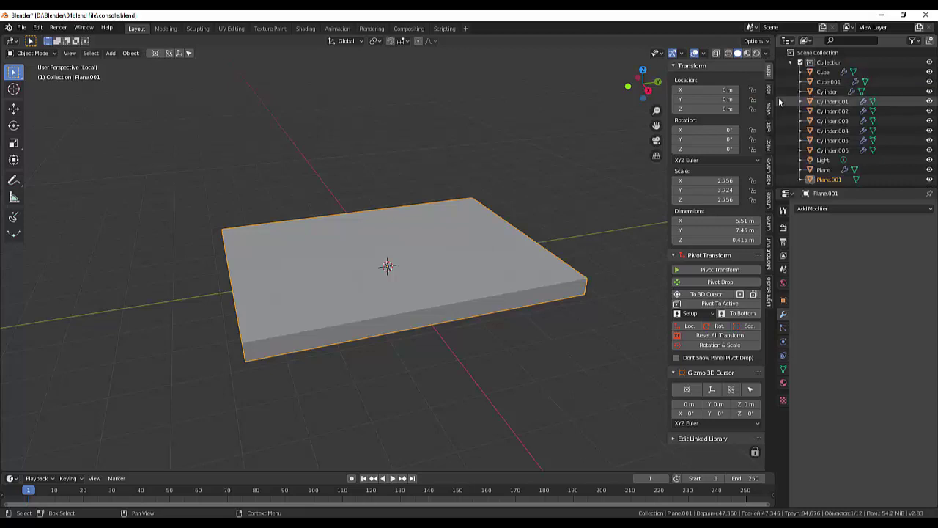
scroll(828, 146, down, 1)
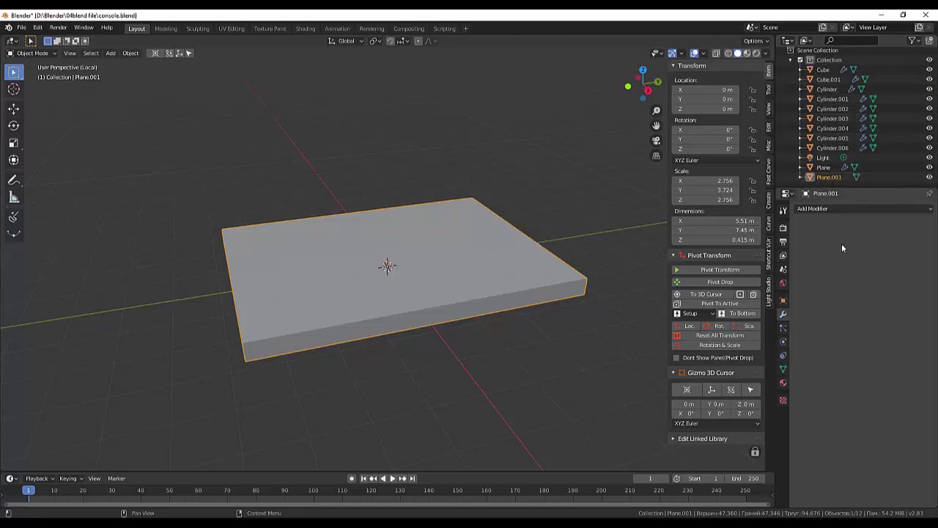
double_click(828, 177)
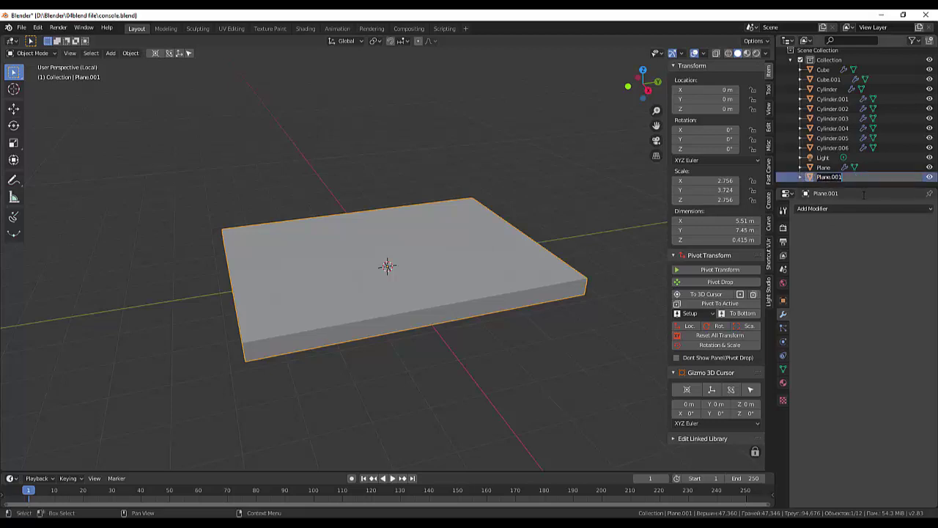
text(lands)
text(ca)
text(pe)
key(Return)
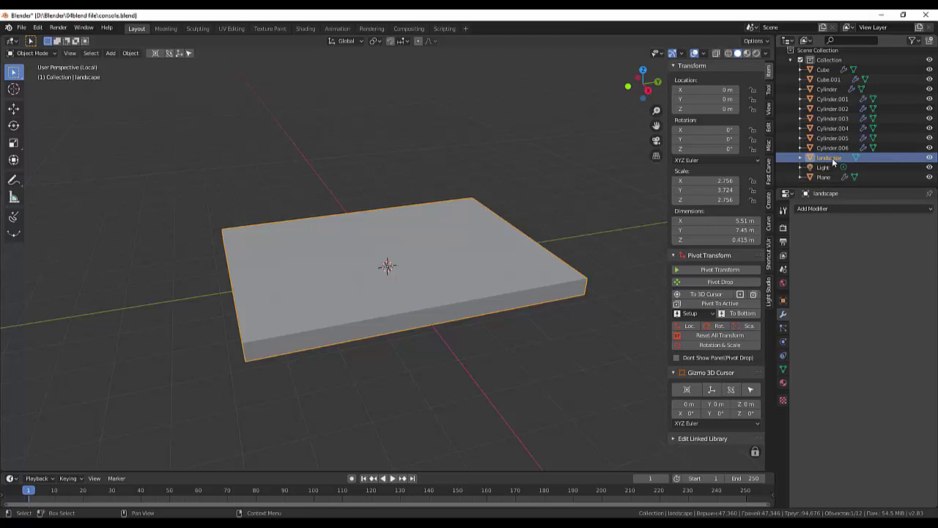
- Adjust the Outliner filter options and set up a new Collection 2 for the landscape
click(913, 41)
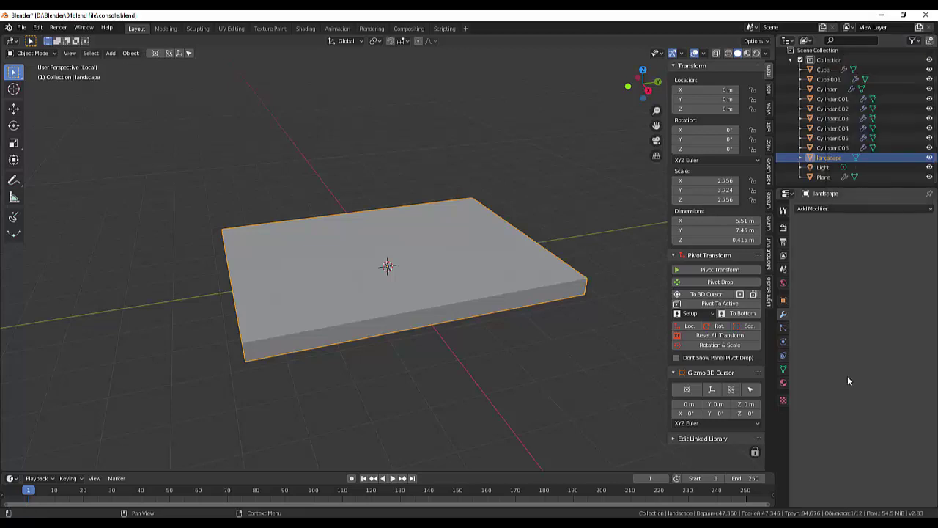
double_click(830, 158)
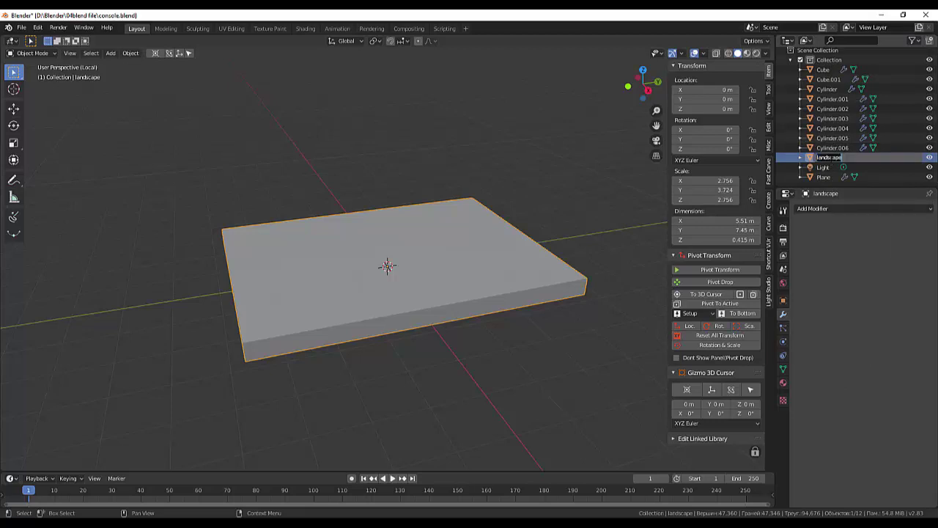
click(817, 157)
click(929, 42)
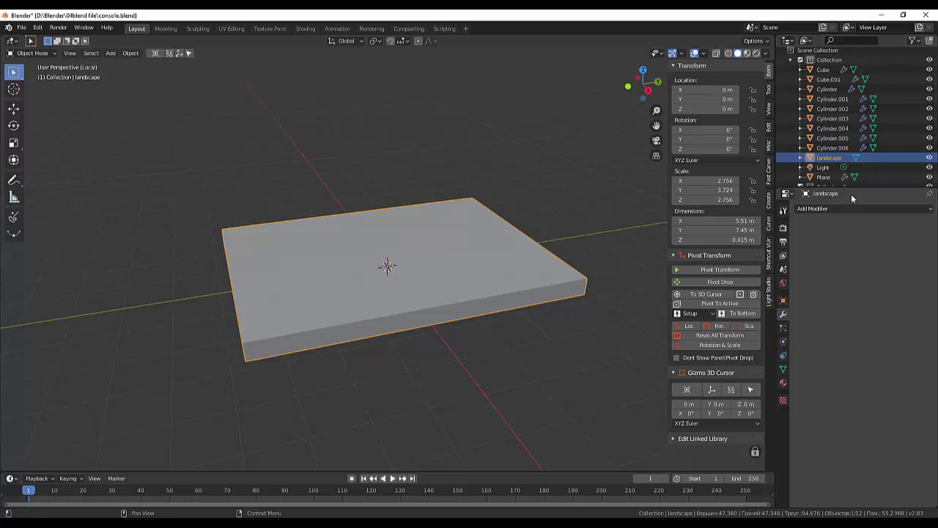
scroll(855, 181, down, 1)
- Move landscape into Collection 2, toggle its exclude checkbox, and make it the active collection
mouse_move(828, 152)
mouse_down()
mouse_move(829, 189)
mouse_move(826, 179)
mouse_up()
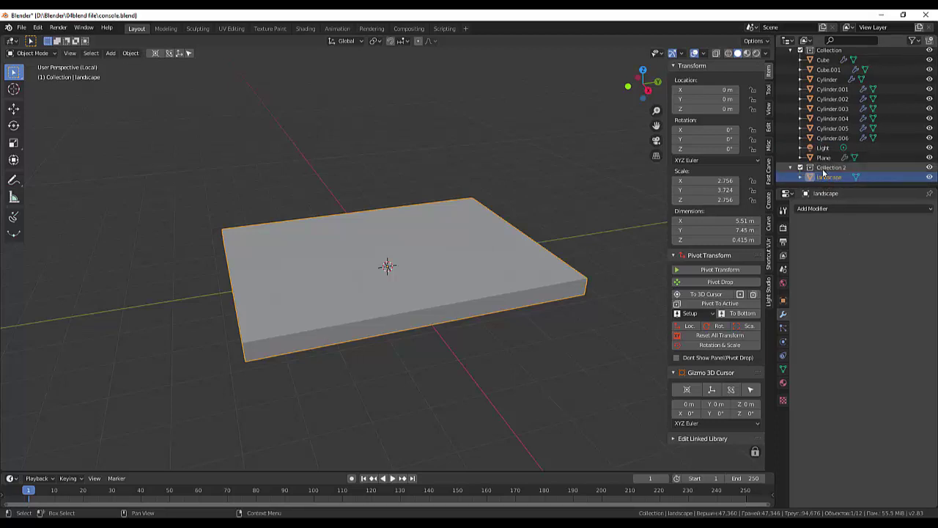
click(791, 167)
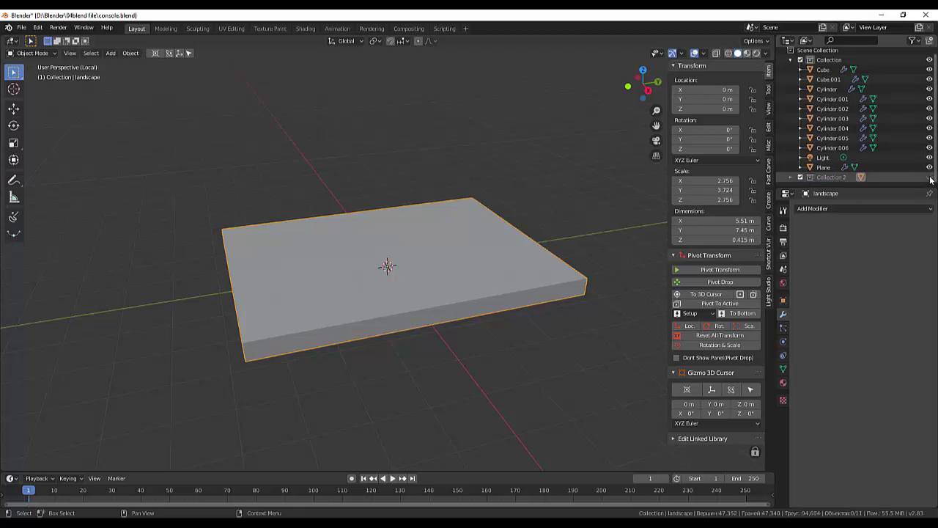
click(800, 178)
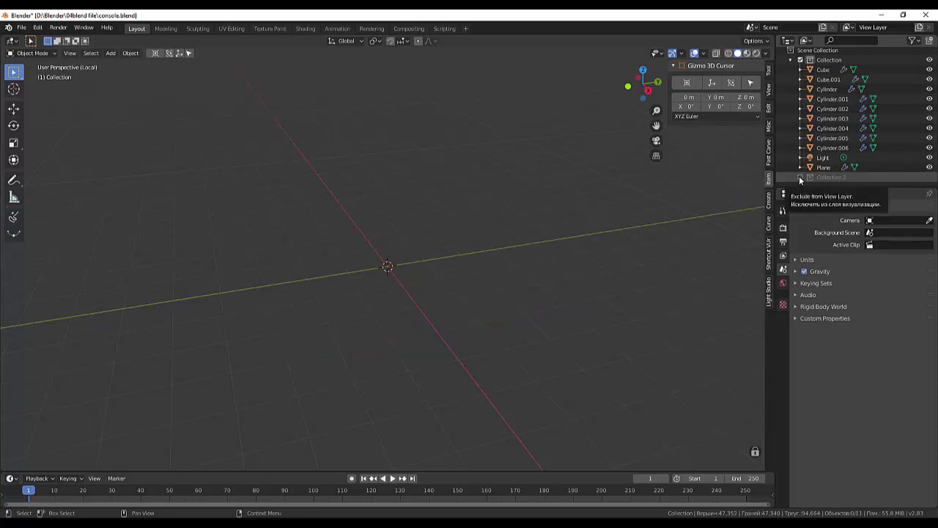
click(800, 177)
click(801, 177)
click(801, 178)
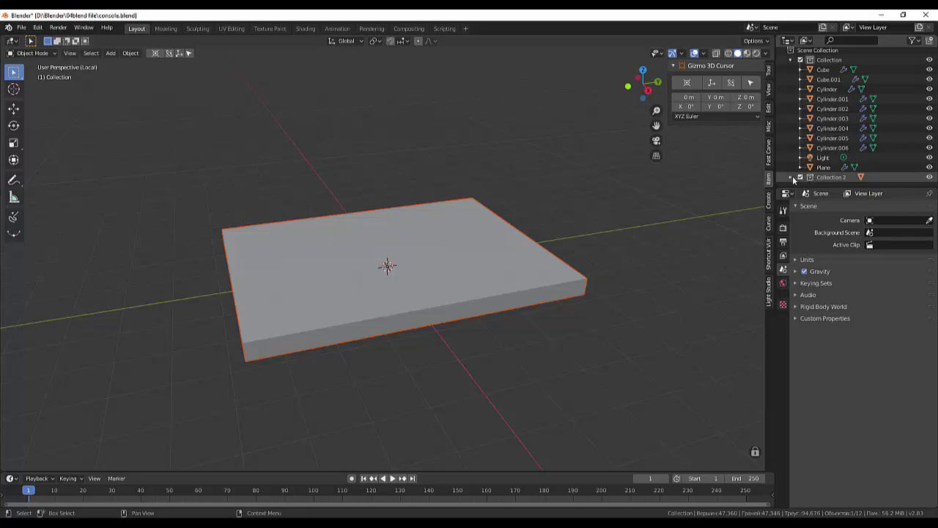
click(791, 177)
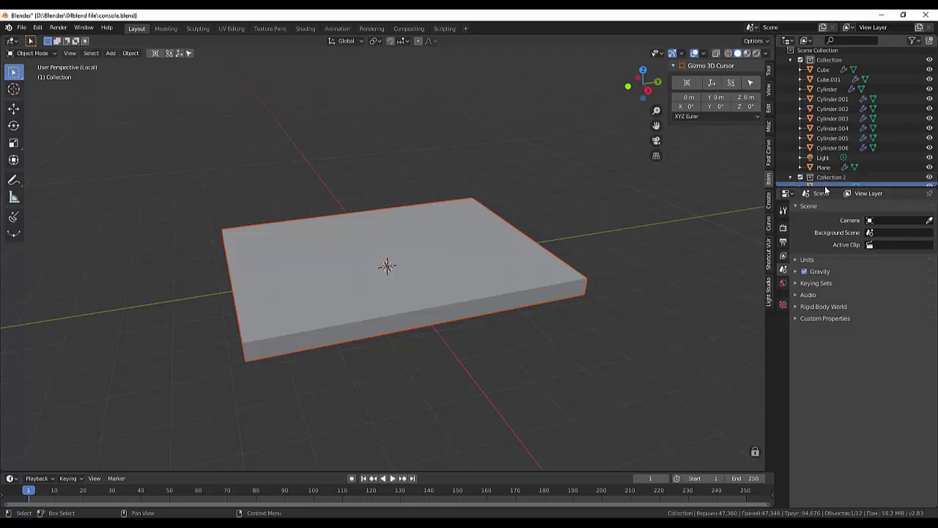
drag(826, 187, 829, 274)
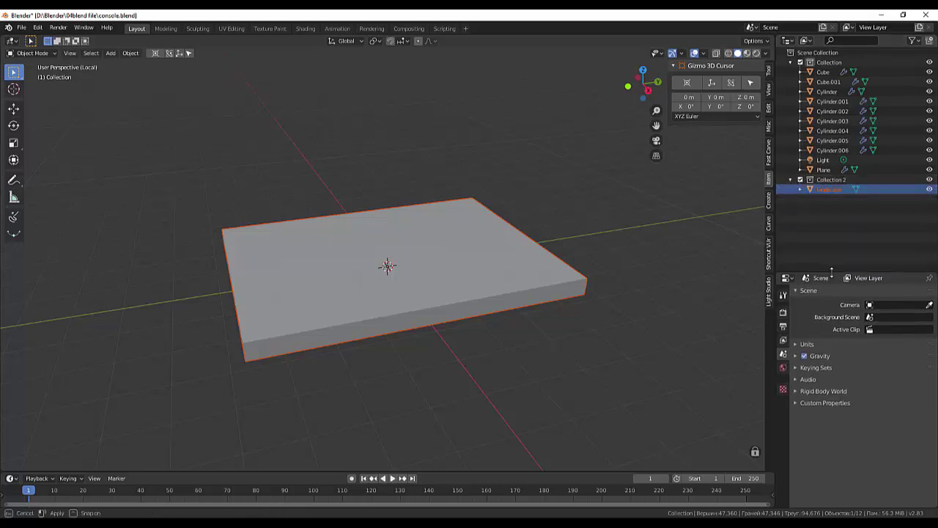
click(928, 190)
click(928, 189)
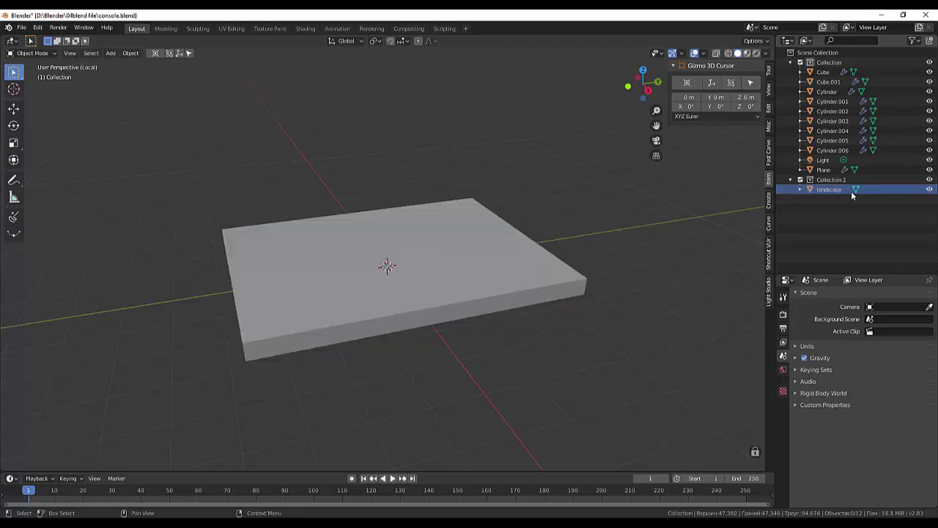
- Rename Collection 2 to 'Jurassic Park', exclude the original Collection, and select landscape
double_click(831, 180)
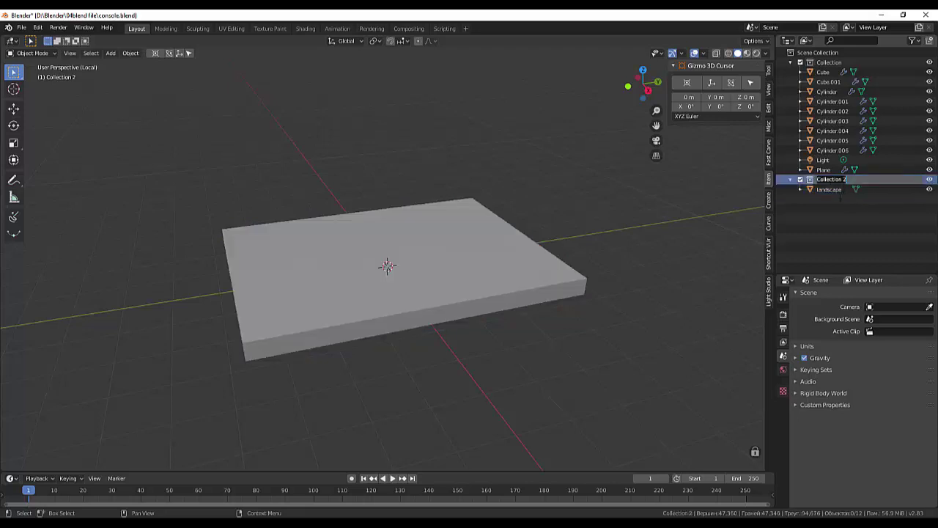
key(BackSpace)
text(Jun)
key(BackSpace)
text(rass)
text(ic)
text( Park)
key(Return)
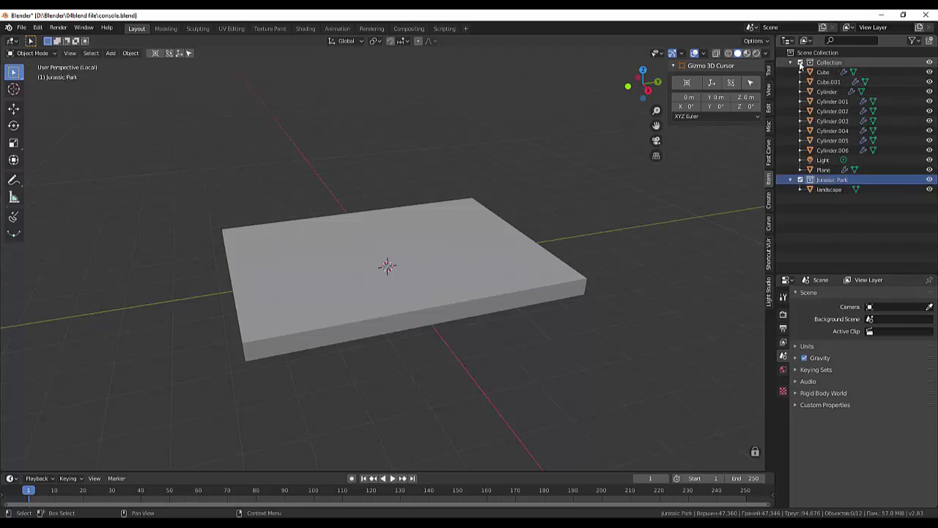
click(800, 62)
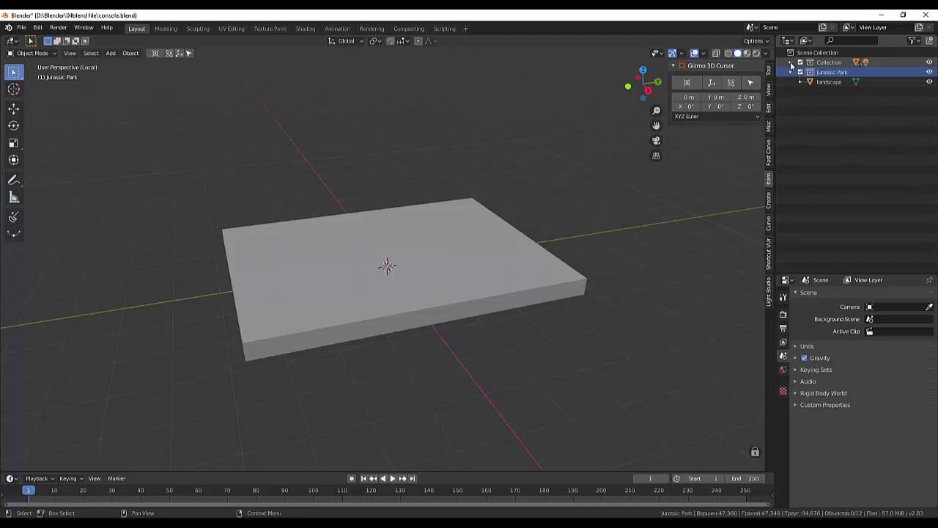
click(822, 82)
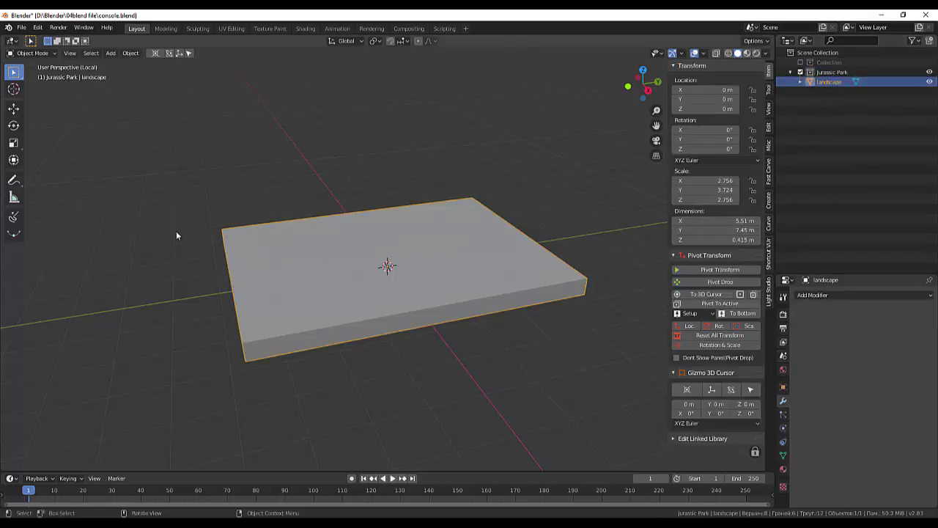
- Start File > Append and open koleso.blend as the source file
click(22, 28)
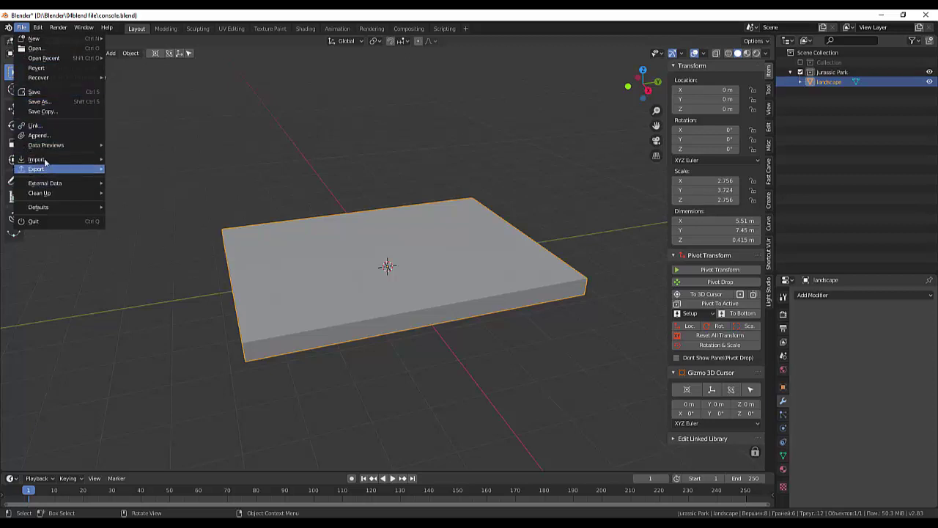
click(46, 136)
scroll(411, 257, down, 3)
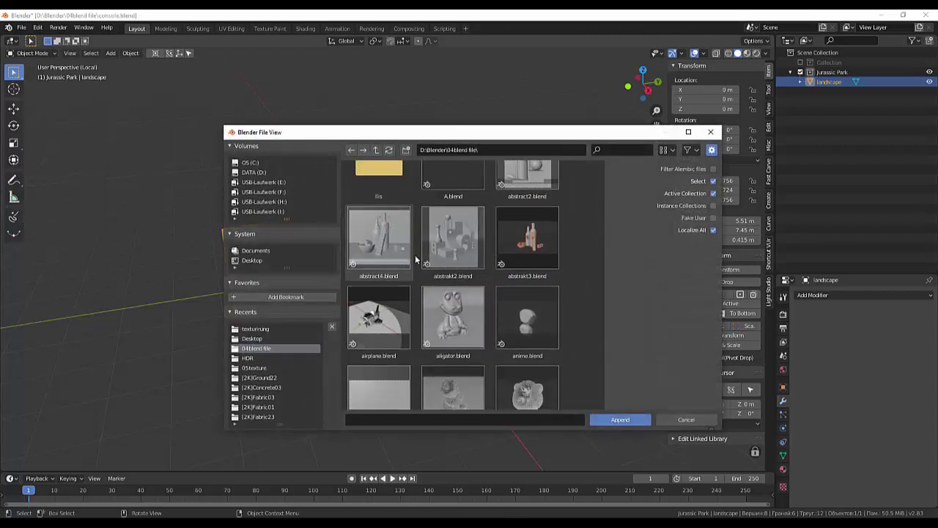
scroll(415, 260, down, 5)
scroll(416, 253, down, 3)
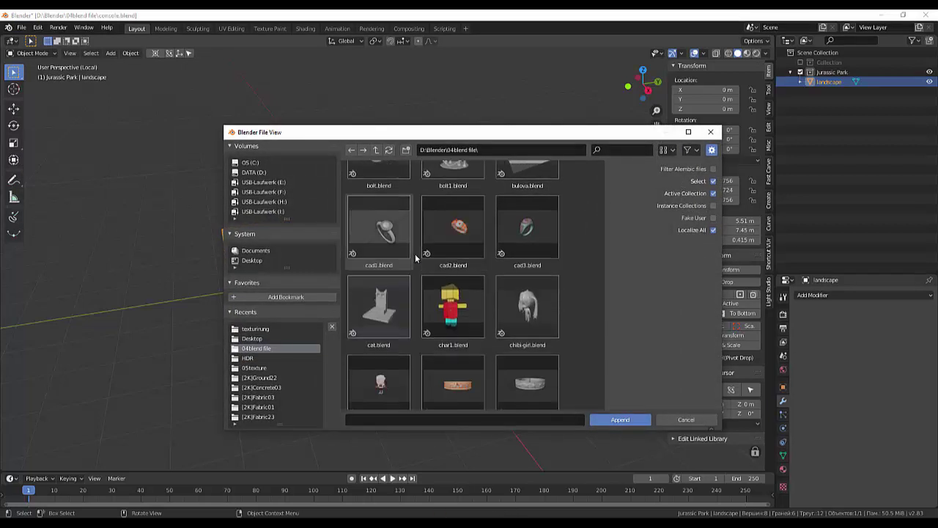
scroll(415, 254, down, 2)
scroll(415, 254, down, 2)
scroll(414, 253, down, 2)
scroll(415, 254, down, 2)
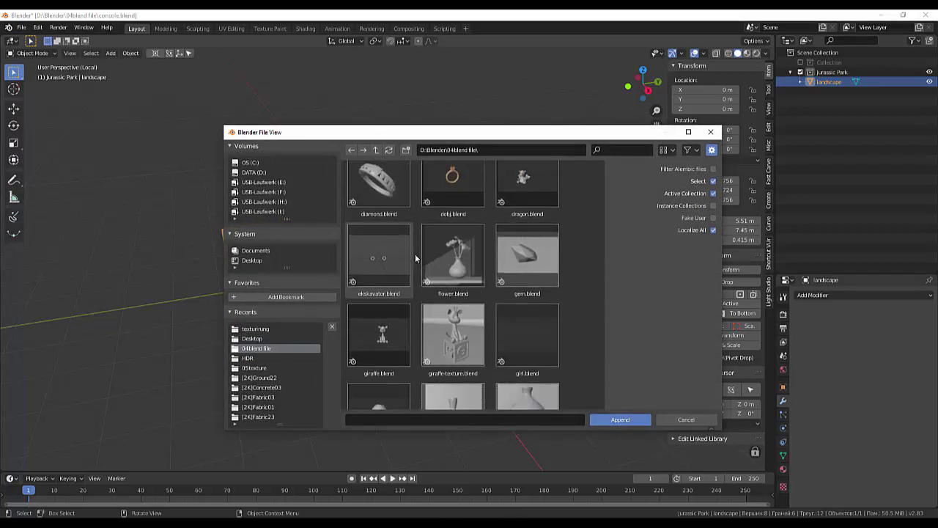
scroll(415, 254, down, 2)
scroll(415, 254, down, 2)
scroll(415, 254, down, 2)
scroll(413, 258, down, 2)
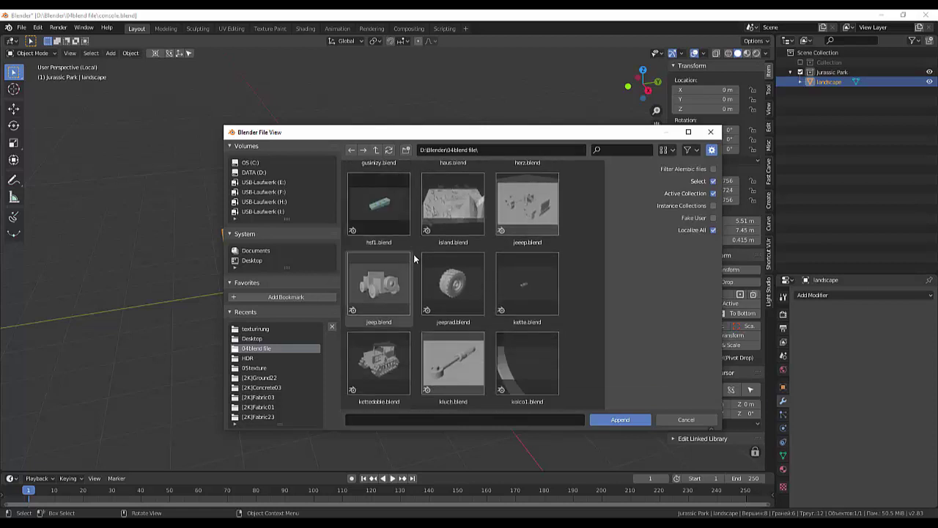
scroll(413, 256, down, 1)
scroll(414, 255, down, 2)
scroll(413, 256, down, 1)
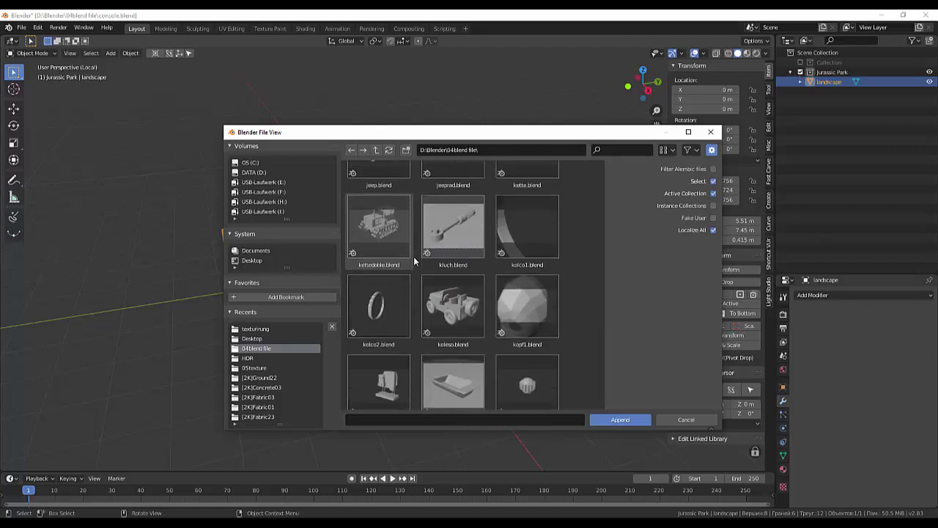
click(448, 306)
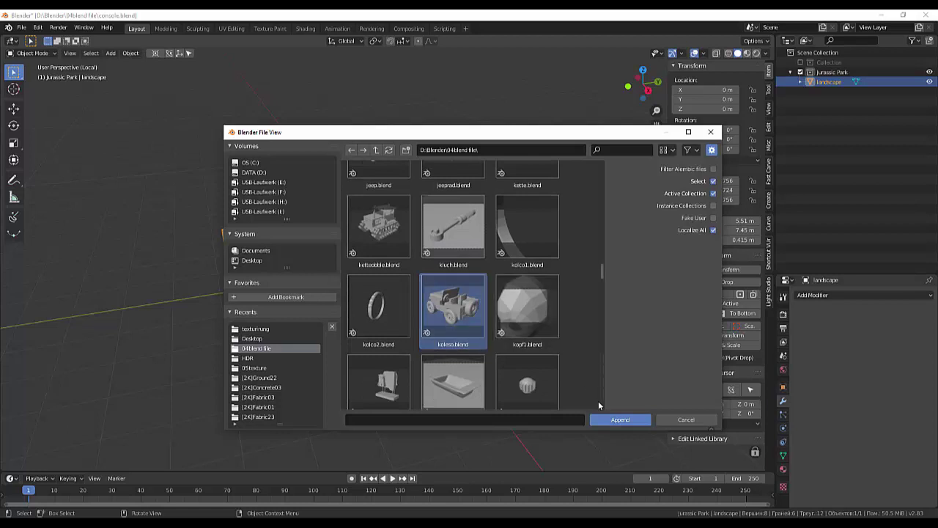
click(616, 422)
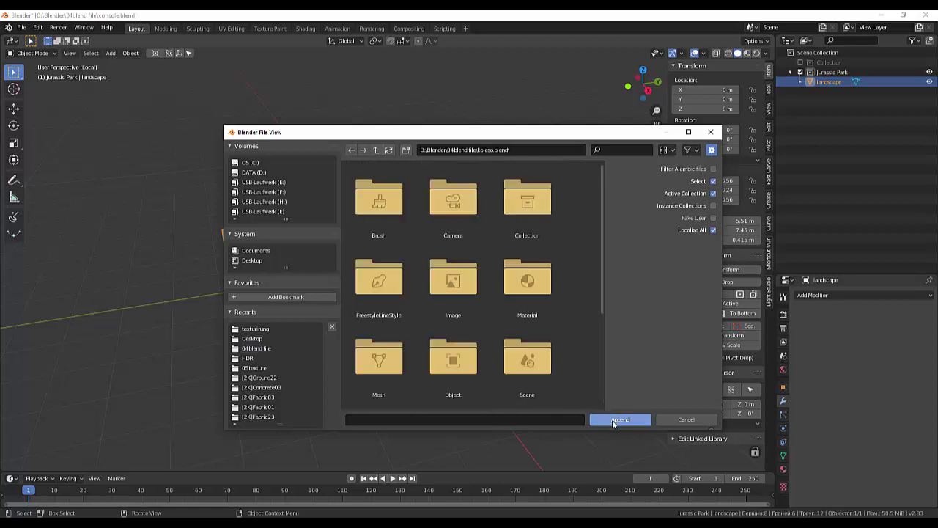
- Enter koleso.blend's Object folder and box-select the jeep parts like kapot, koleso and osnova
click(459, 368)
double_click(460, 367)
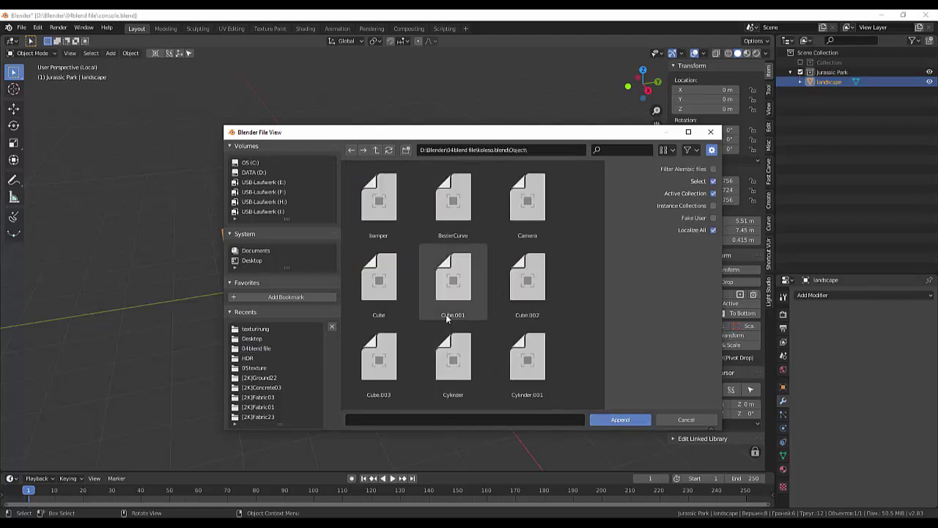
drag(573, 184, 444, 410)
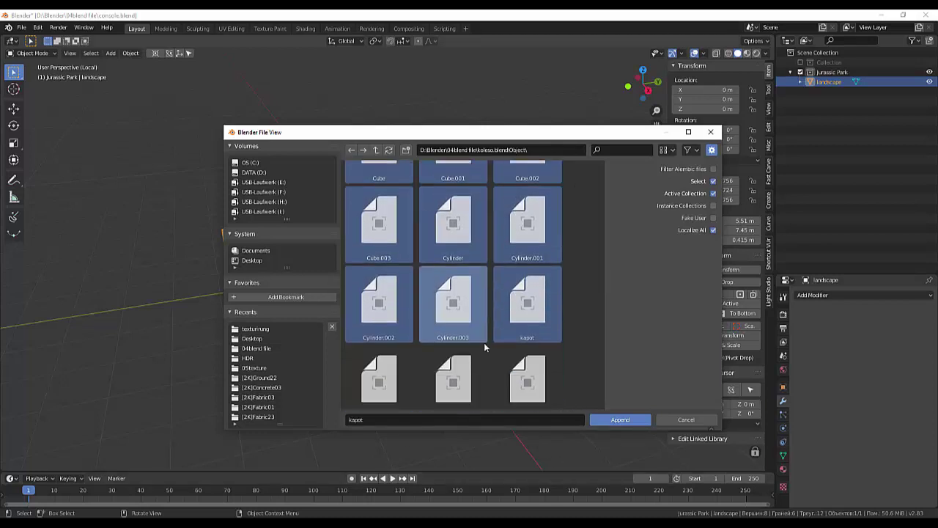
mouse_move(443, 410)
mouse_down()
mouse_move(532, 304)
mouse_move(604, 434)
mouse_up()
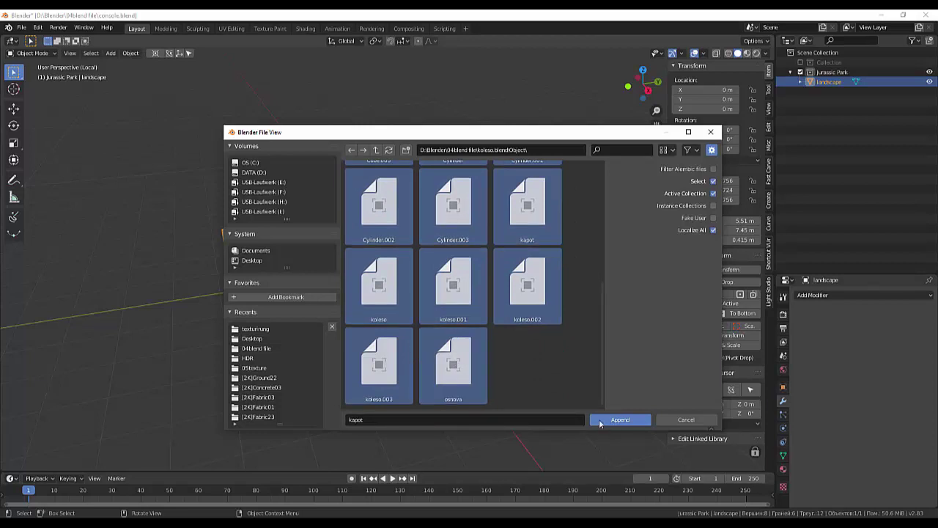
- Append the selected jeep objects into Jurassic Park and attempt Object > Join on them
click(618, 420)
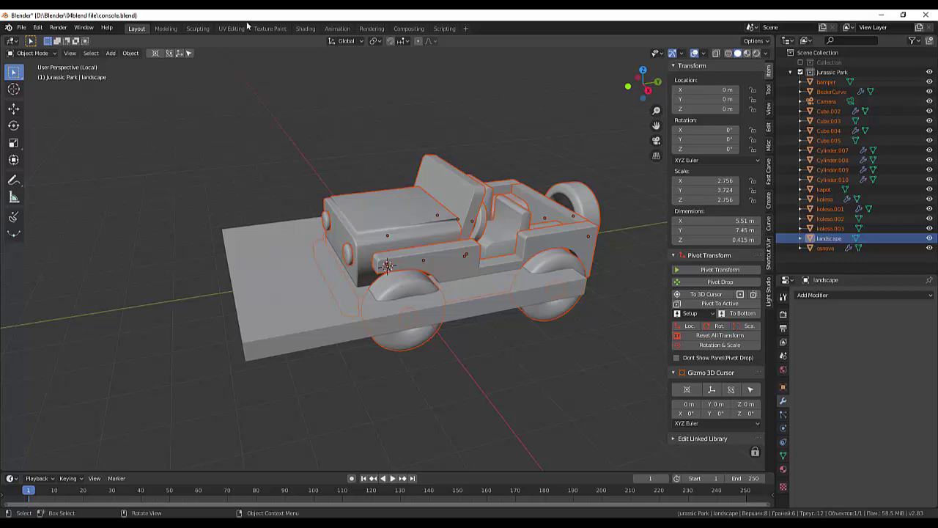
click(129, 53)
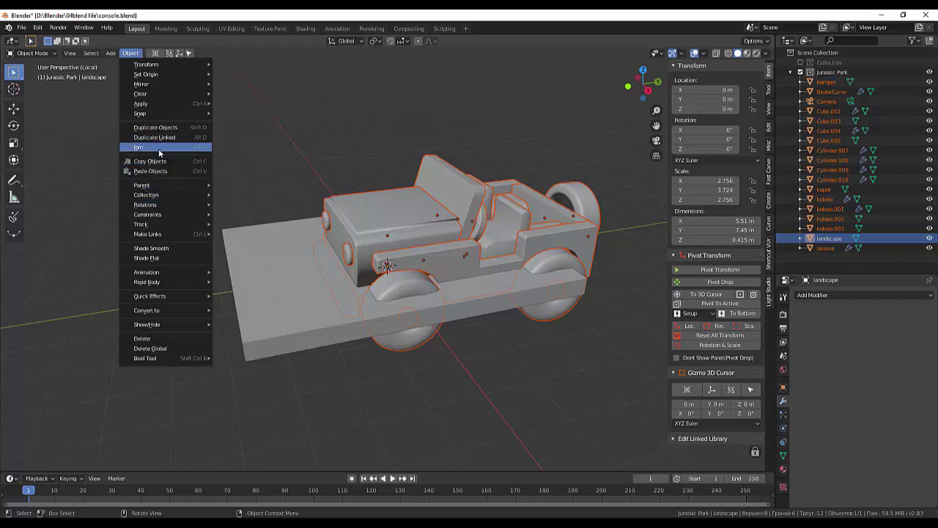
click(159, 150)
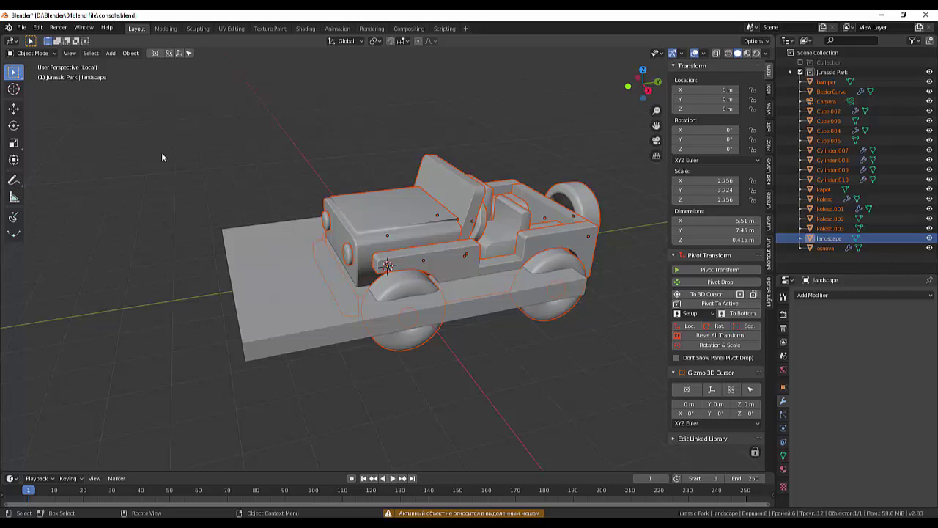
- Select the BezierCurve, then the landscape, hide and unhide objects, and leave Local View
click(455, 334)
click(443, 260)
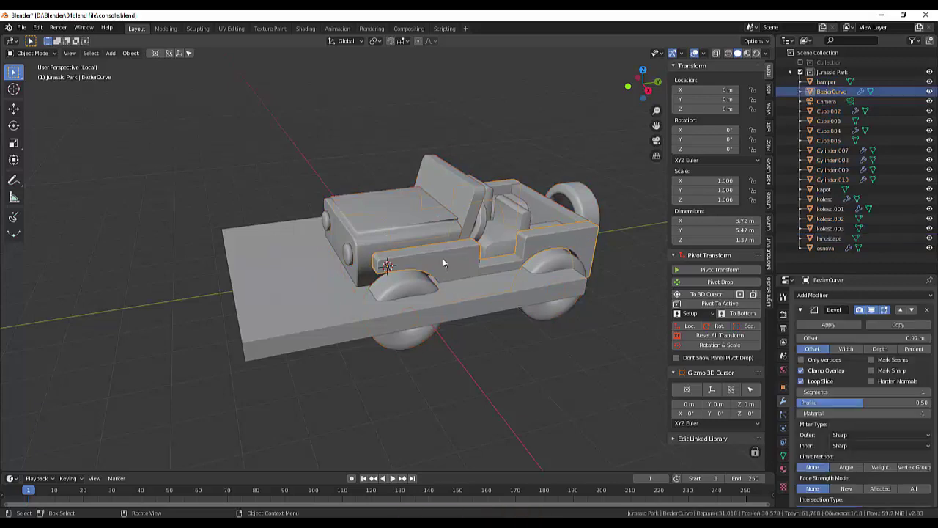
click(493, 348)
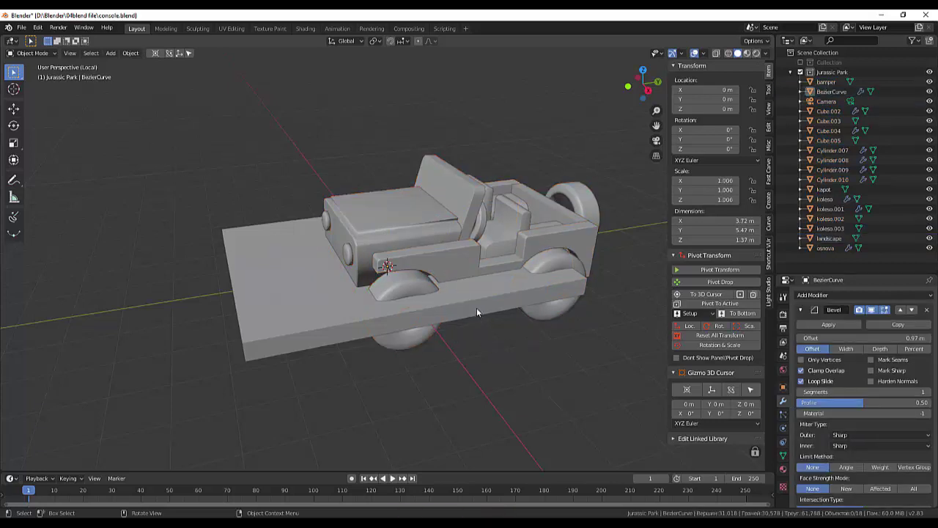
click(522, 323)
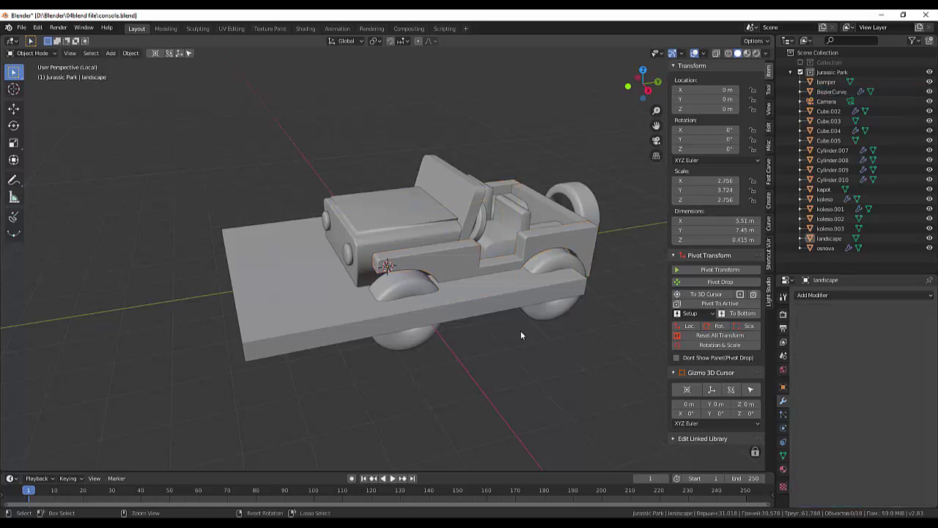
key(shift+h)
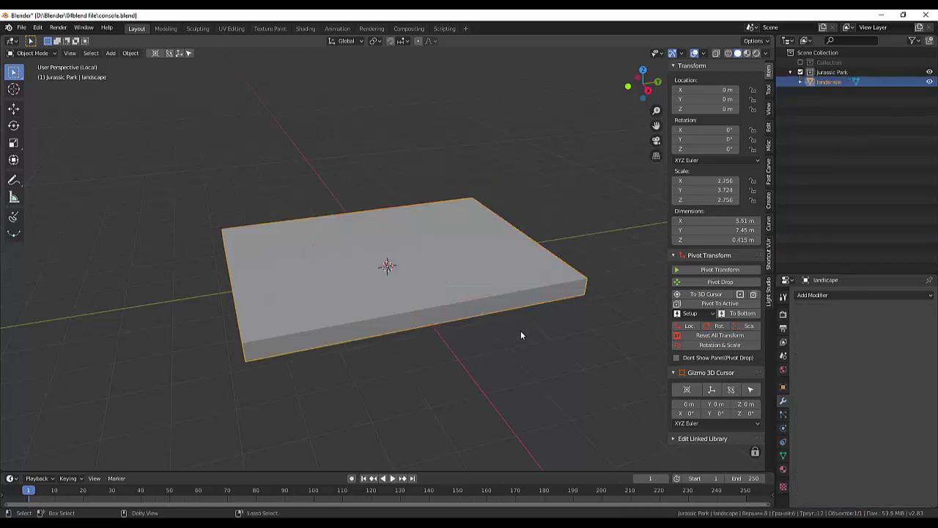
key(alt+h)
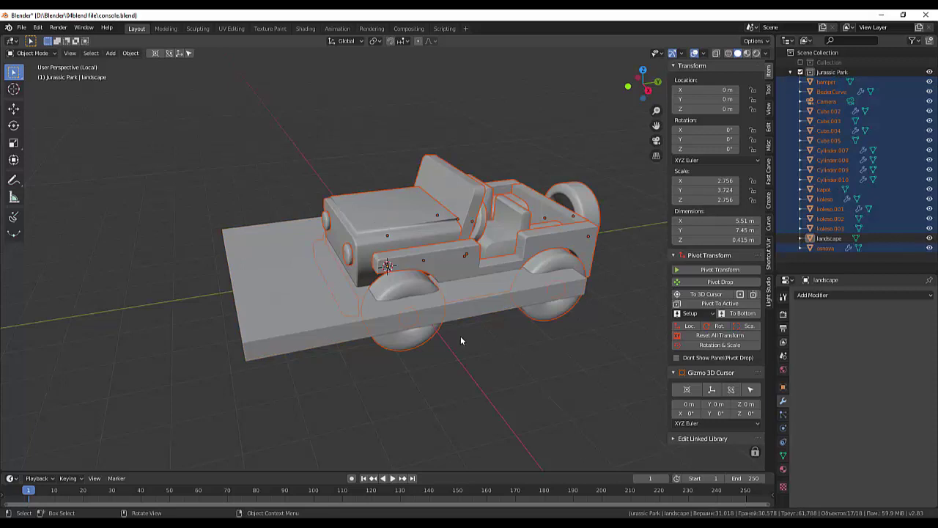
key(KP_Divide)
key(KP_Divide)
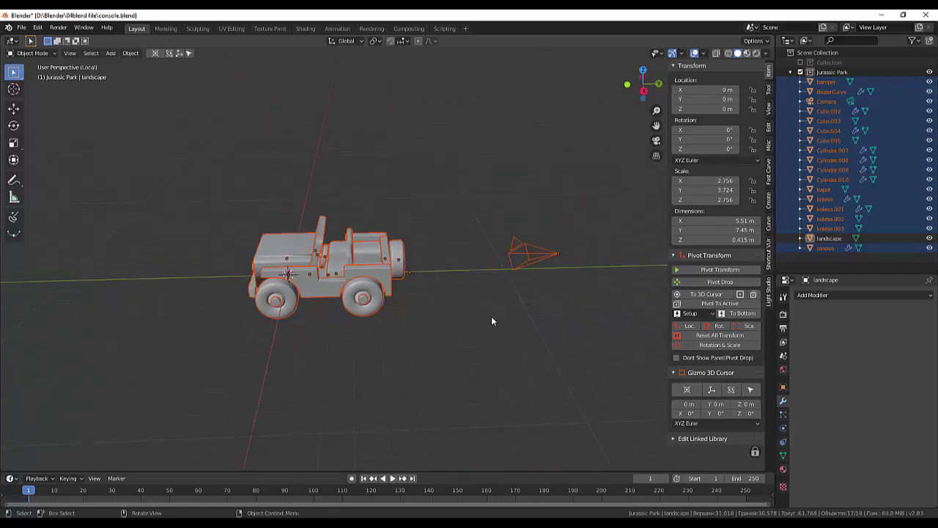
- Box-select only the jeep parts, excluding the camera, and try joining them with Ctrl+J and Object > Join
drag(196, 189, 476, 360)
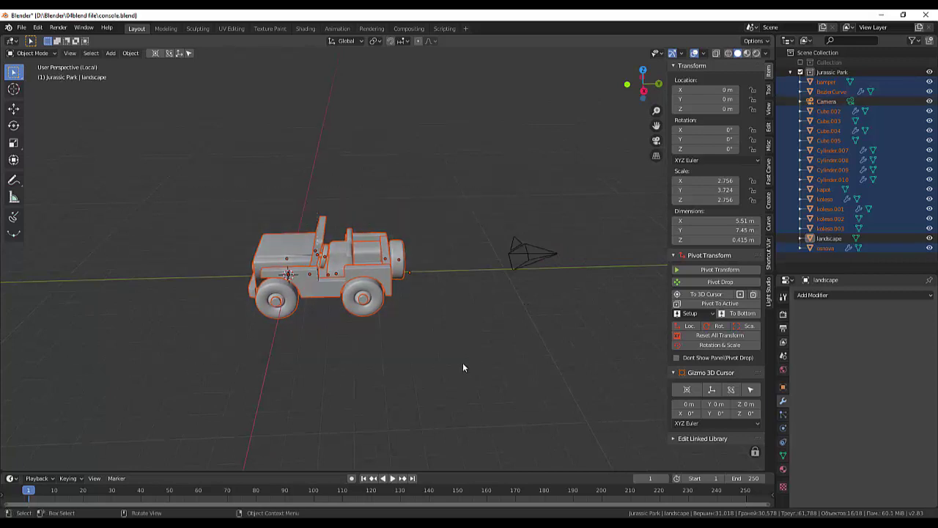
key(ctrl+j)
click(130, 53)
click(146, 147)
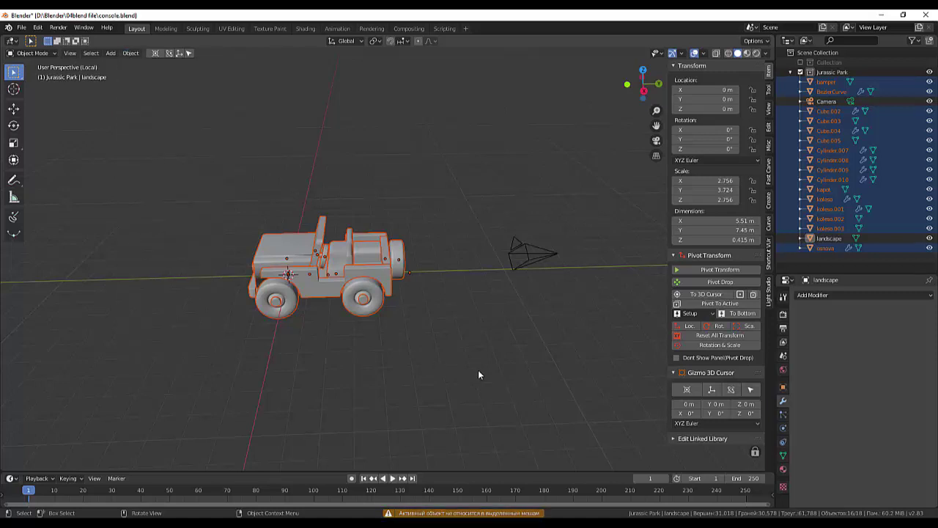
- Deselect everything and delete the camera that came in with the jeep
key(alt+a)
middle_drag(432, 325, 566, 302)
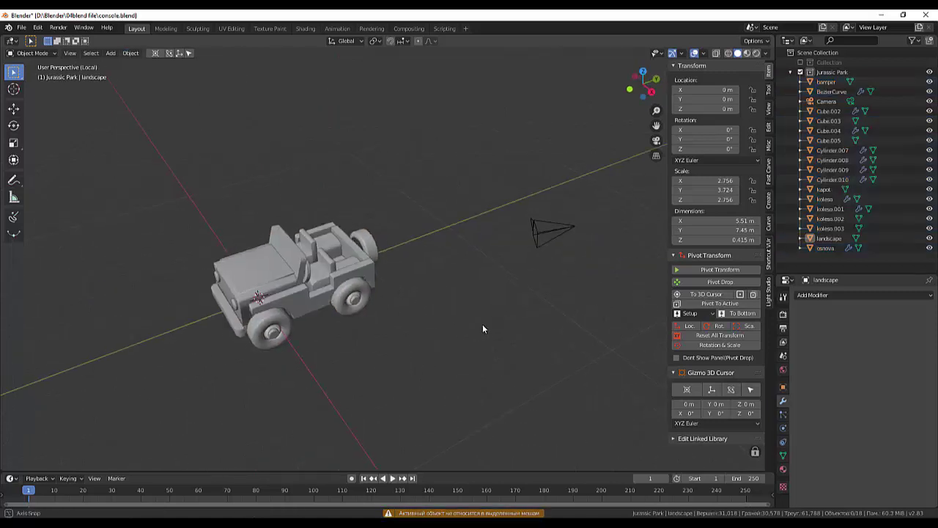
click(414, 187)
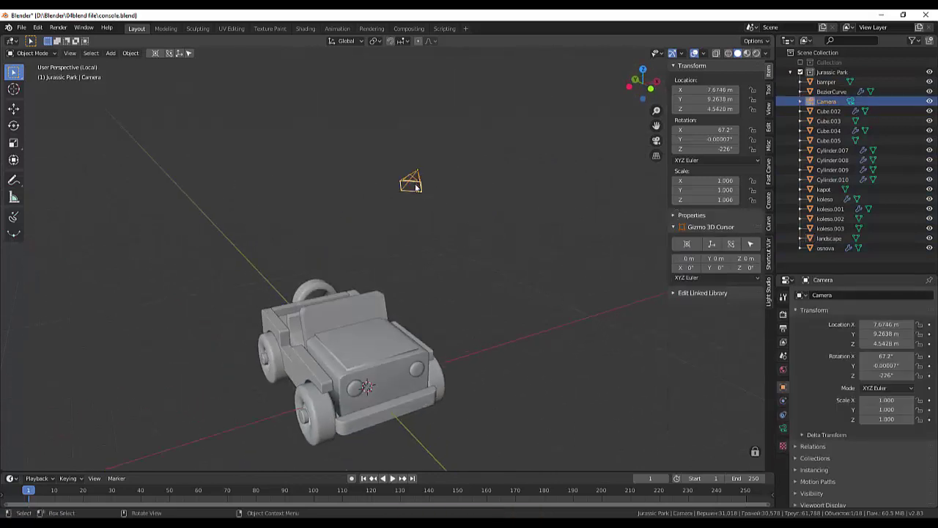
key(Delete)
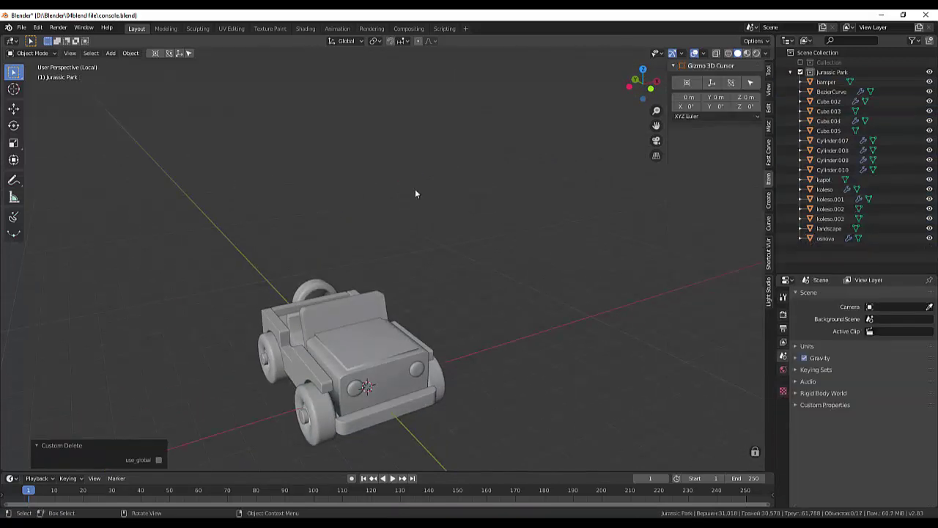
scroll(491, 264, down, 4)
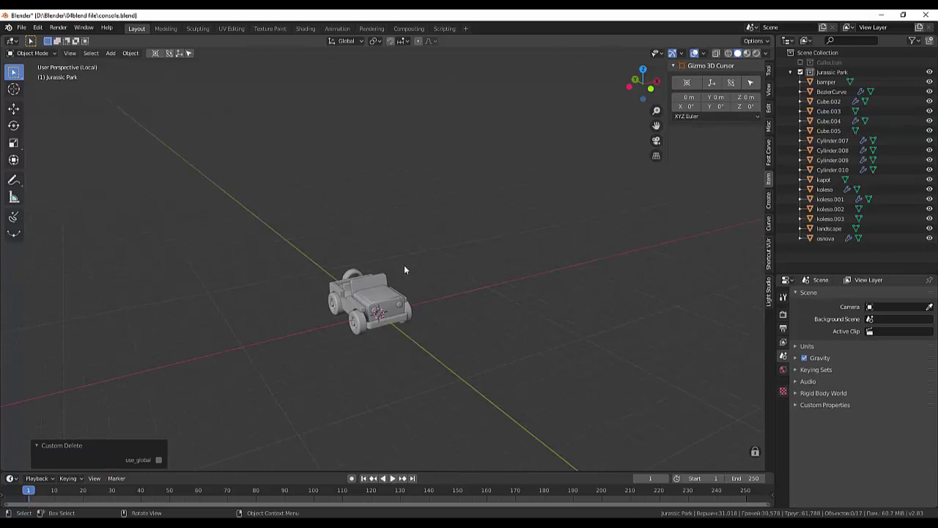
- Clear the selection and box-select all the jeep's parts again without the landscape slab
drag(447, 241, 262, 371)
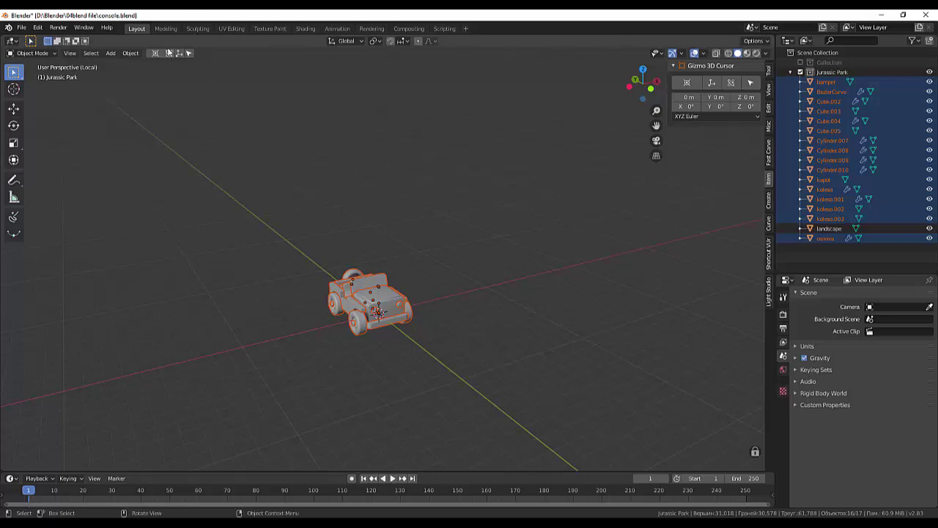
click(132, 52)
mouse_move(140, 113)
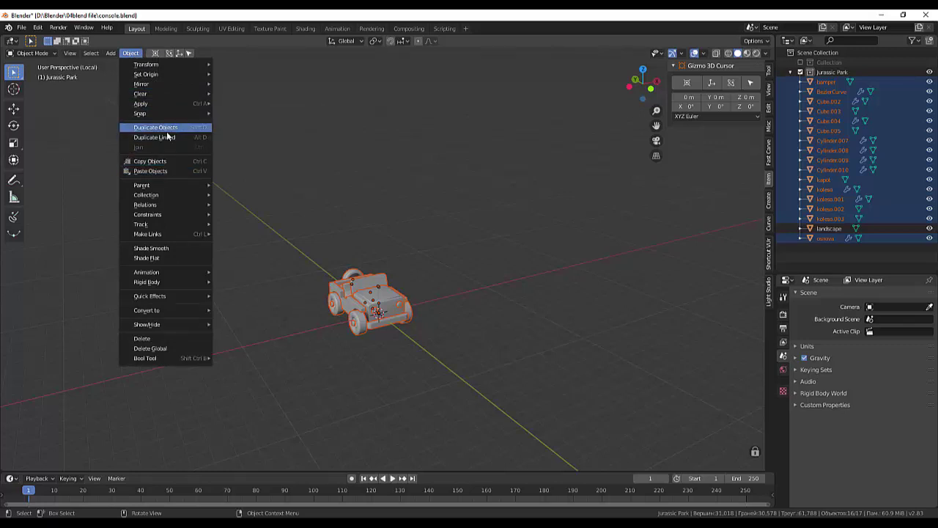
click(420, 203)
middle_drag(475, 264, 582, 271)
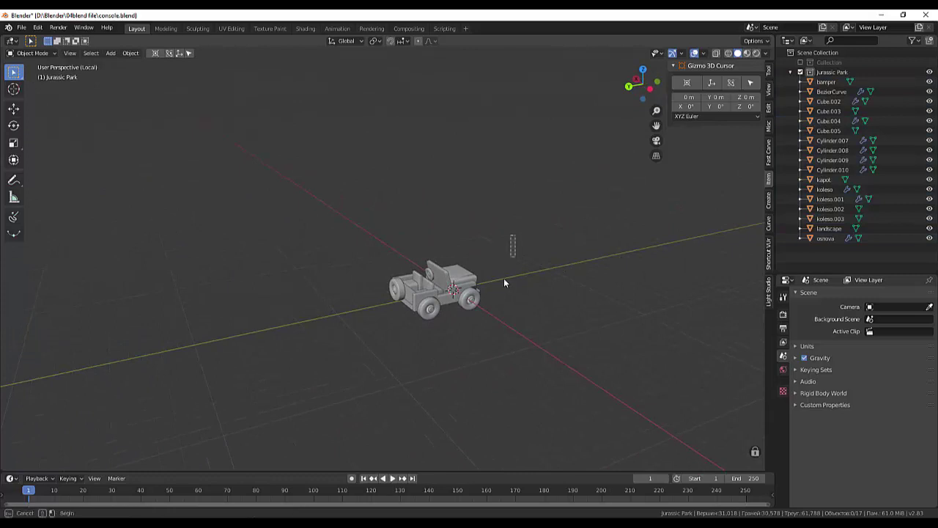
drag(515, 236, 369, 355)
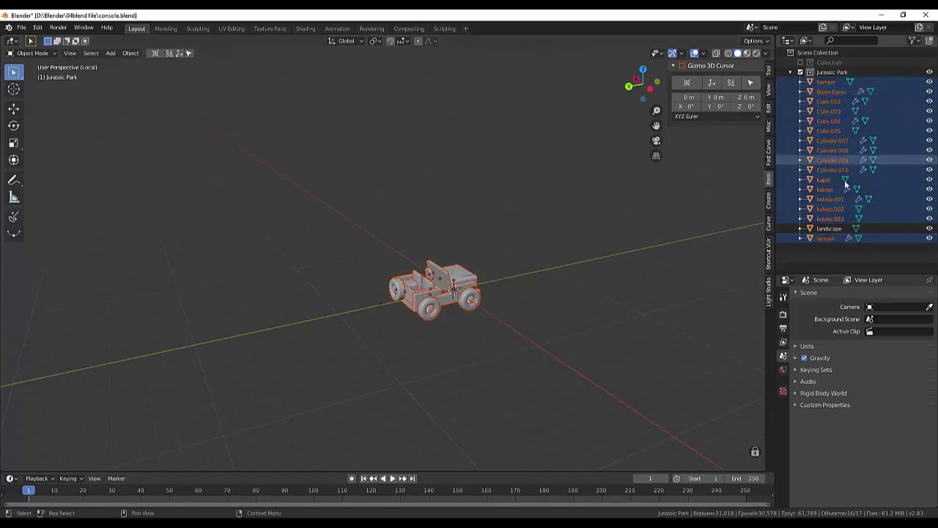
- Apply the Bevel on osnova and the Mirror on koleso, koleso.001 and Cylinder.010
click(852, 238)
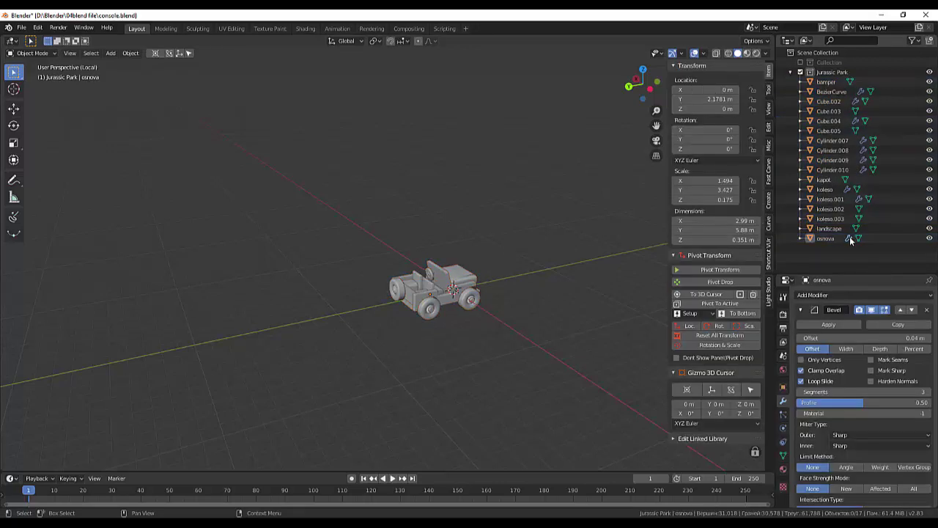
click(828, 324)
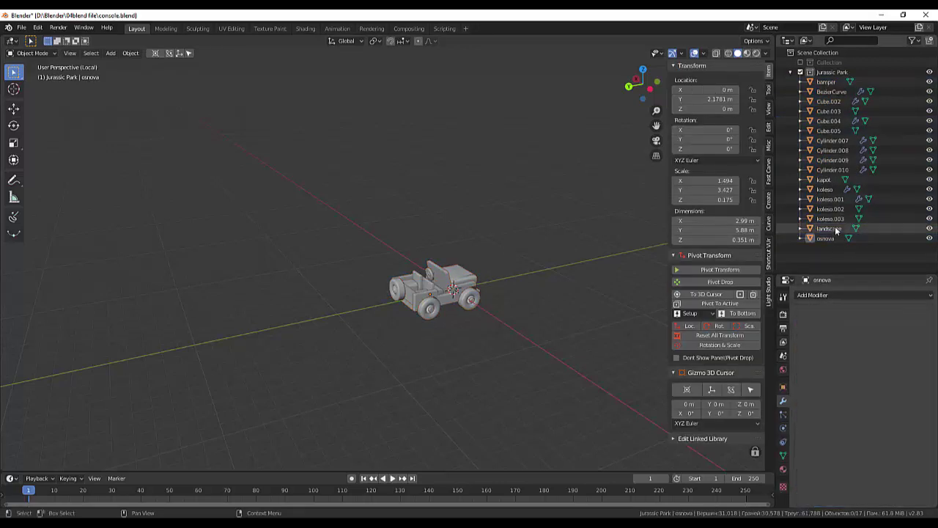
click(826, 189)
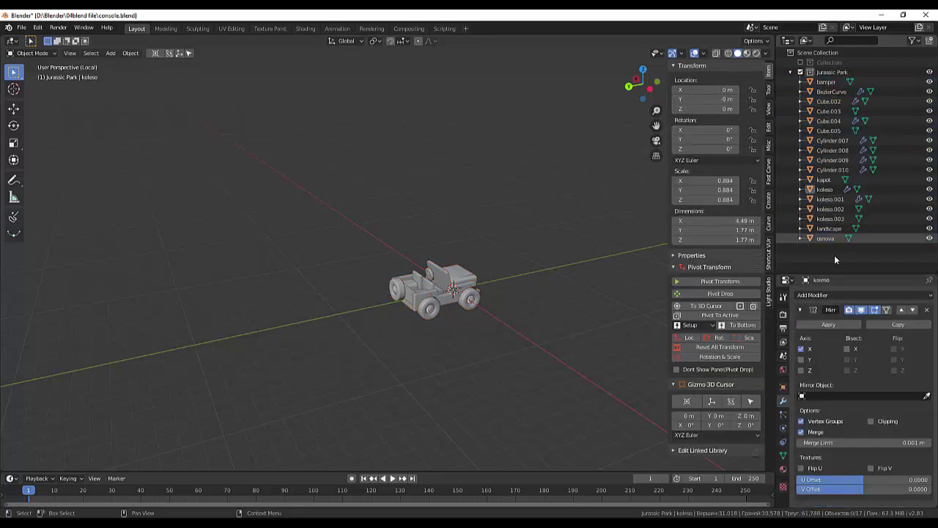
click(818, 320)
click(860, 201)
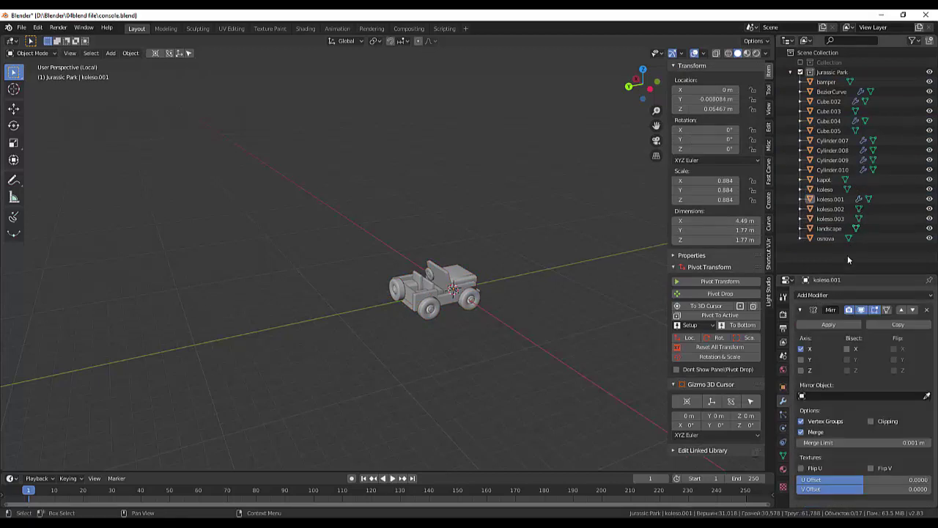
click(824, 326)
click(861, 169)
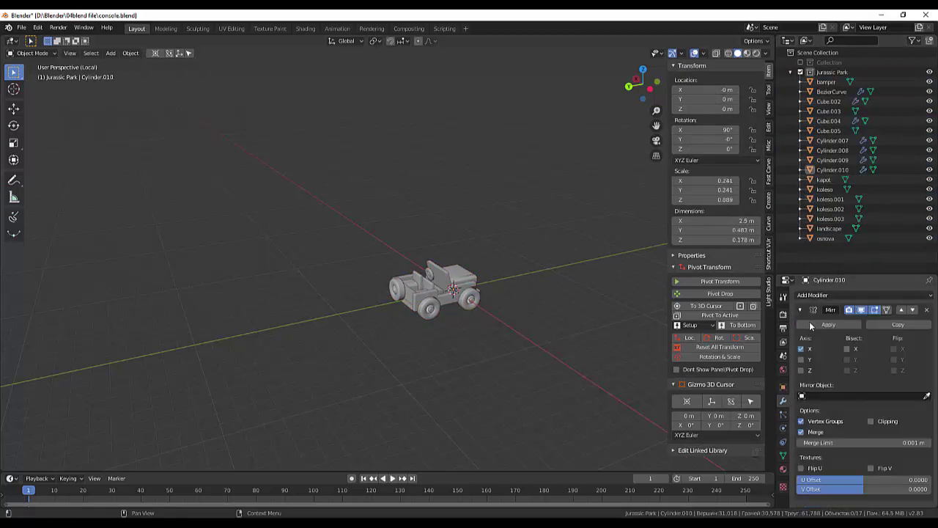
click(822, 325)
- Apply the Bevel on Cylinder.009, .008, .007 and the Bevel and Mirror on Cube.004
click(863, 160)
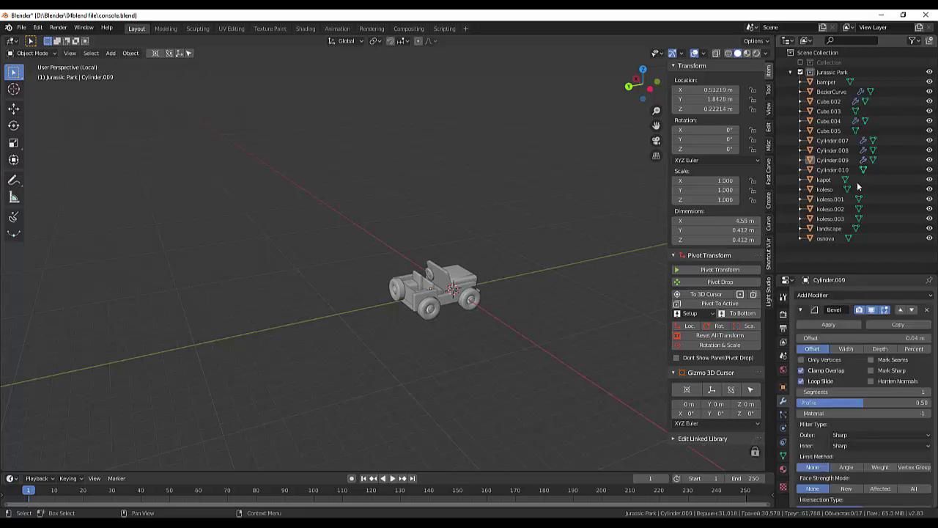
click(827, 327)
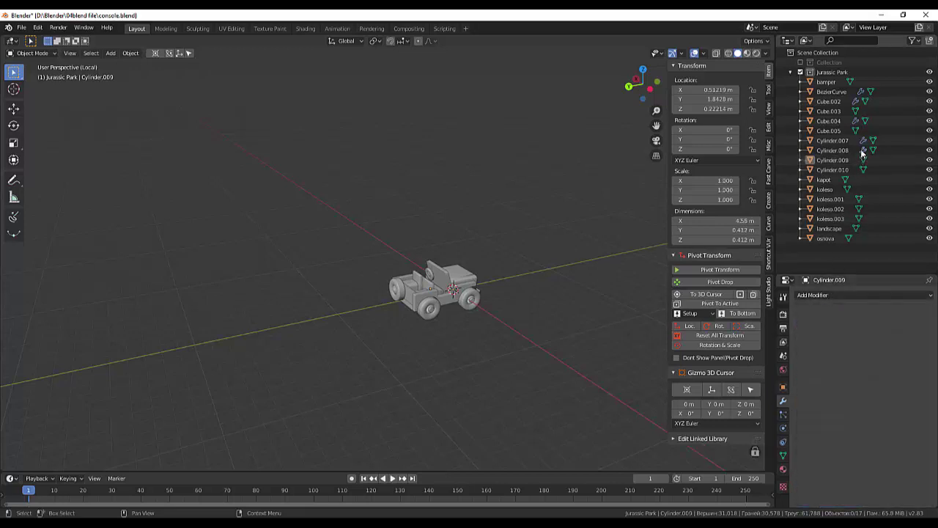
click(862, 150)
click(827, 325)
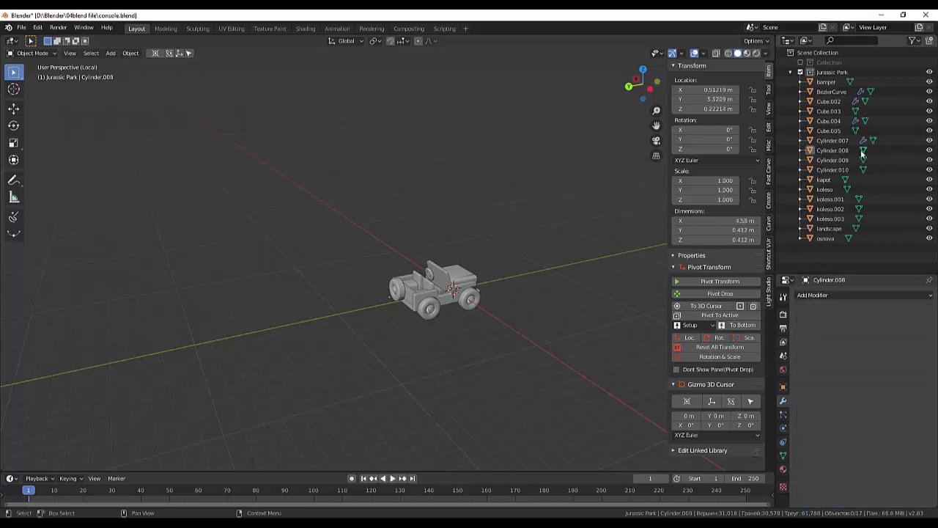
click(863, 140)
click(827, 325)
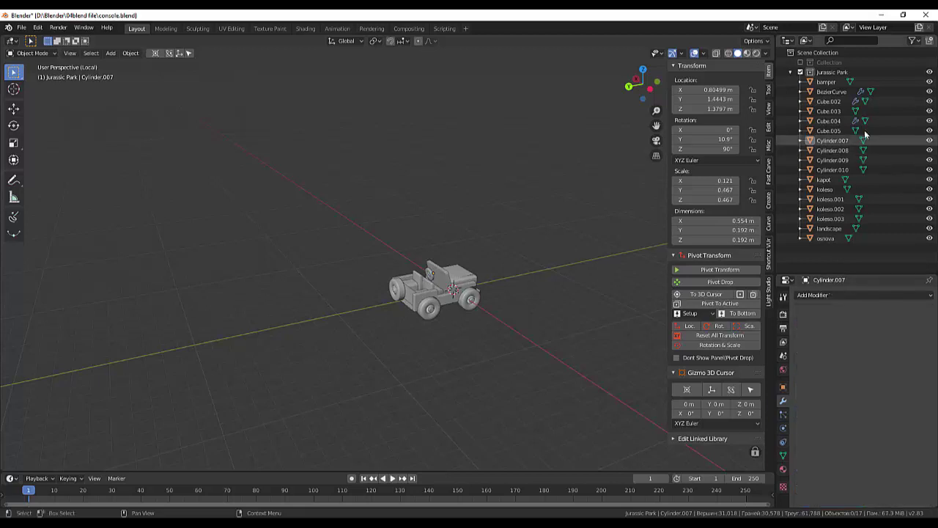
click(856, 121)
click(828, 324)
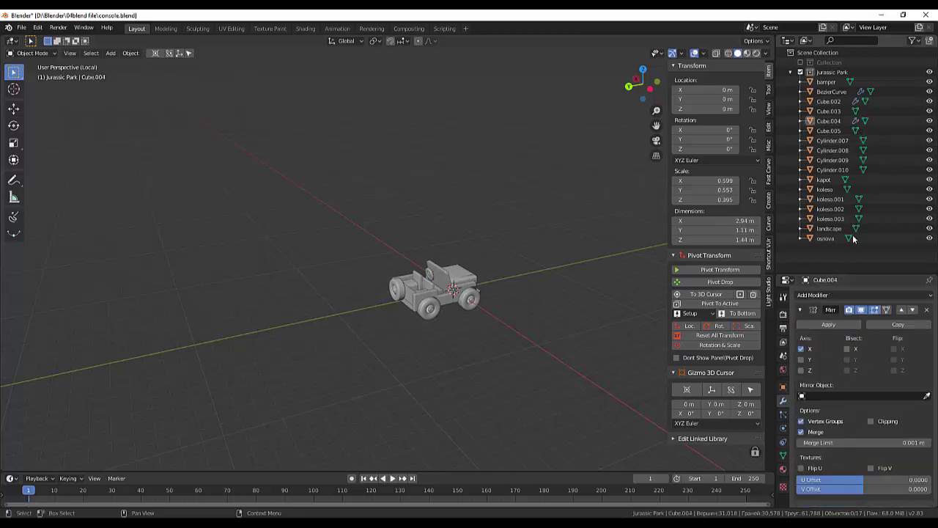
click(829, 324)
- Apply Cube.002's Mirror and Bevel and BezierCurve's remaining modifier, then select all parts
click(856, 102)
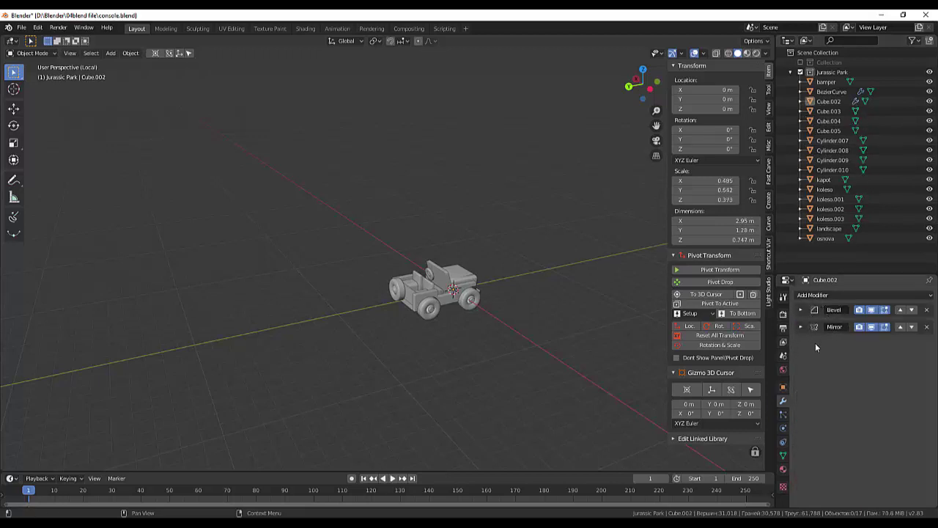
click(799, 327)
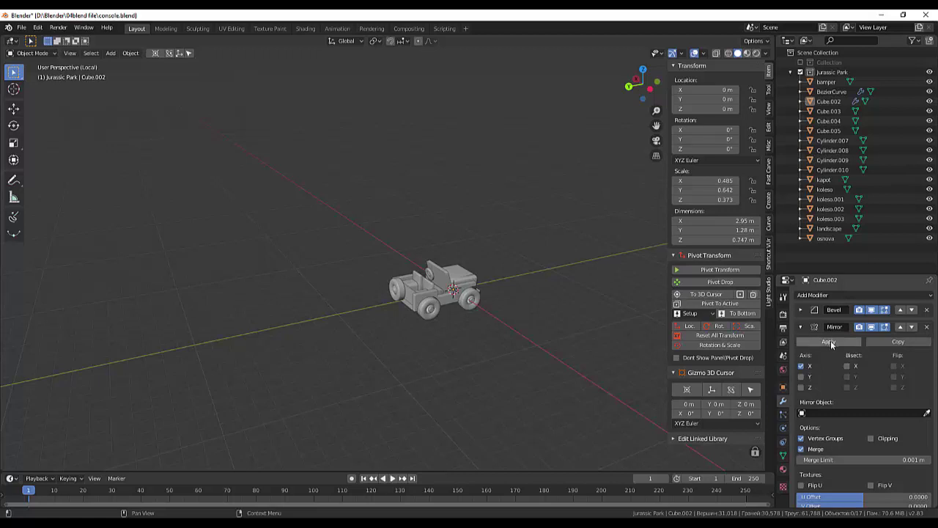
click(831, 340)
click(801, 311)
click(828, 324)
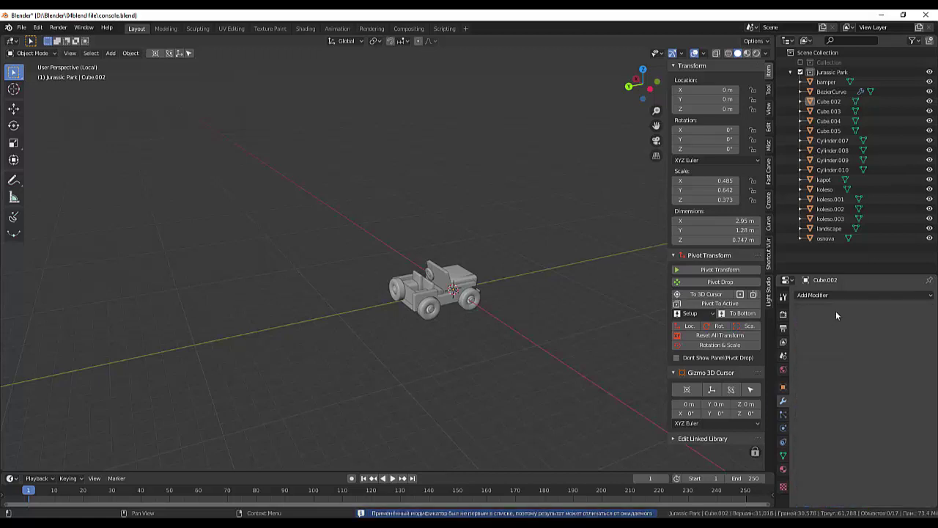
click(862, 95)
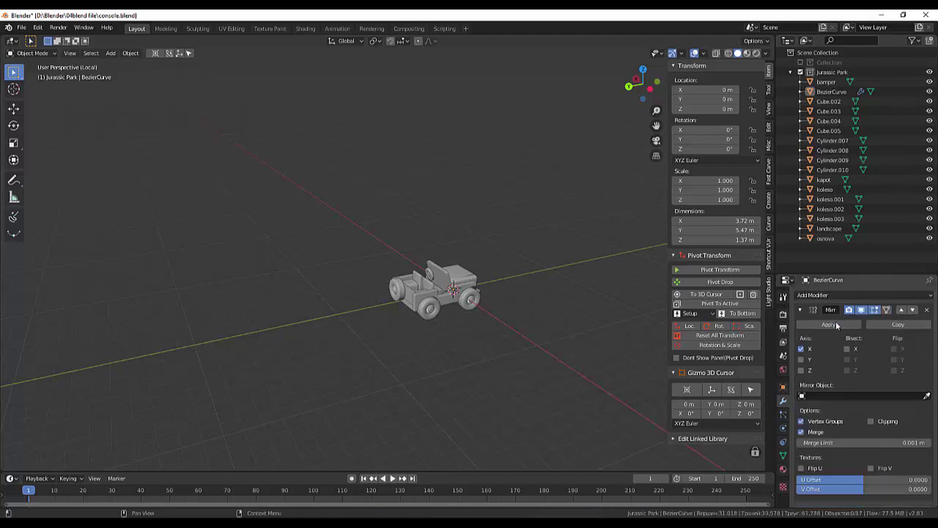
click(829, 324)
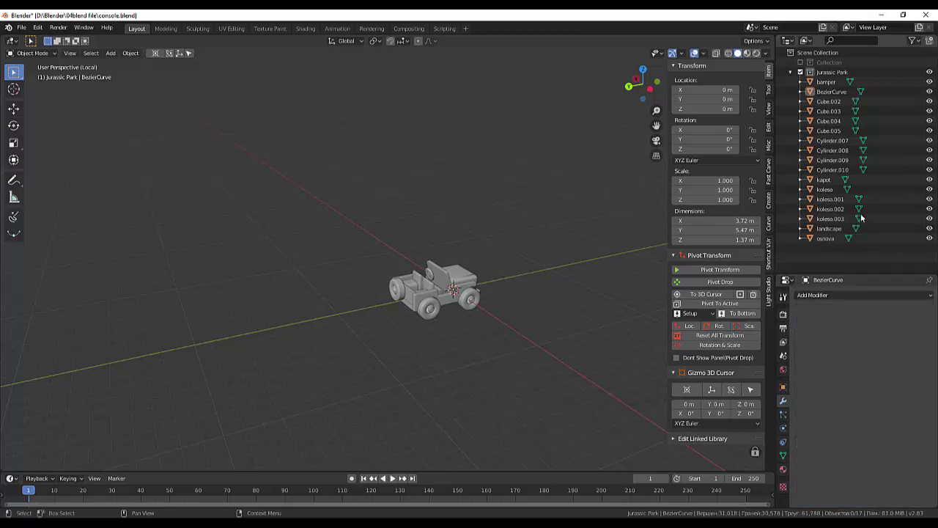
key(a)
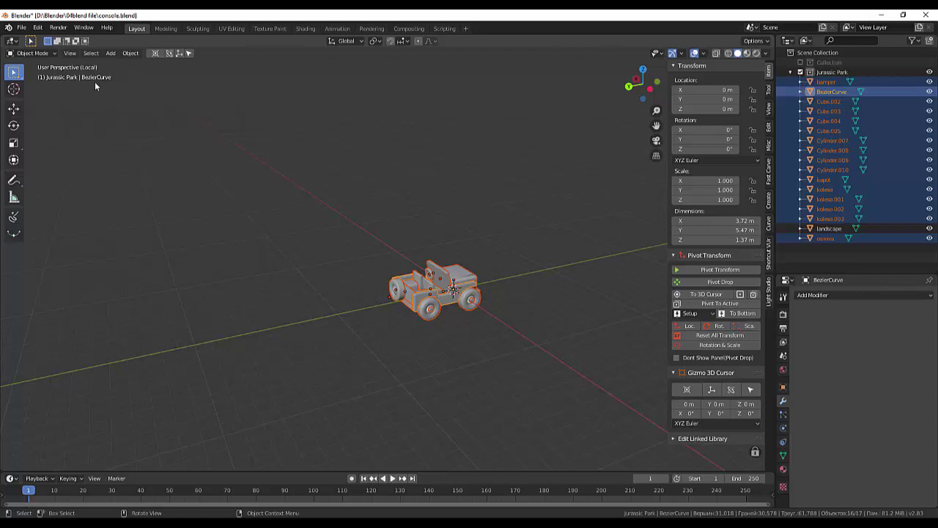
- Join the jeep parts into one object, rename it 'jeep', and return to the full scene
click(134, 54)
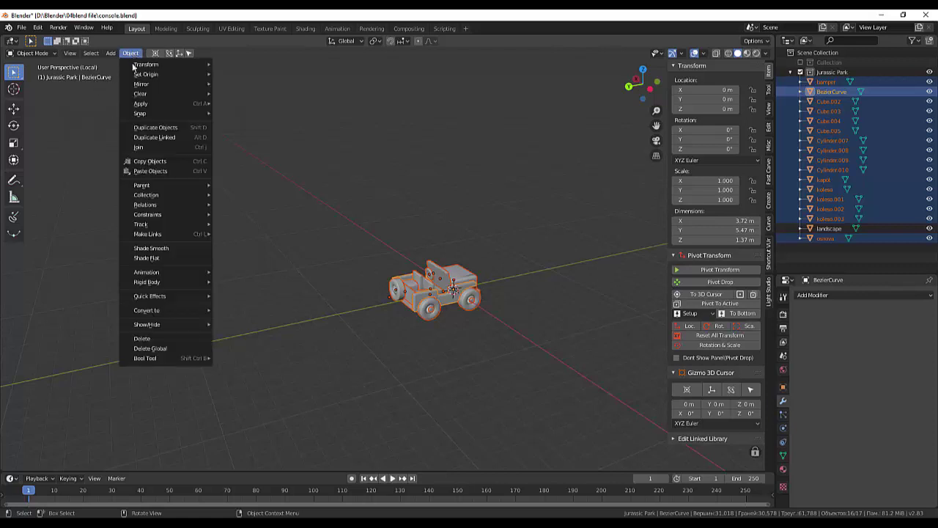
click(155, 144)
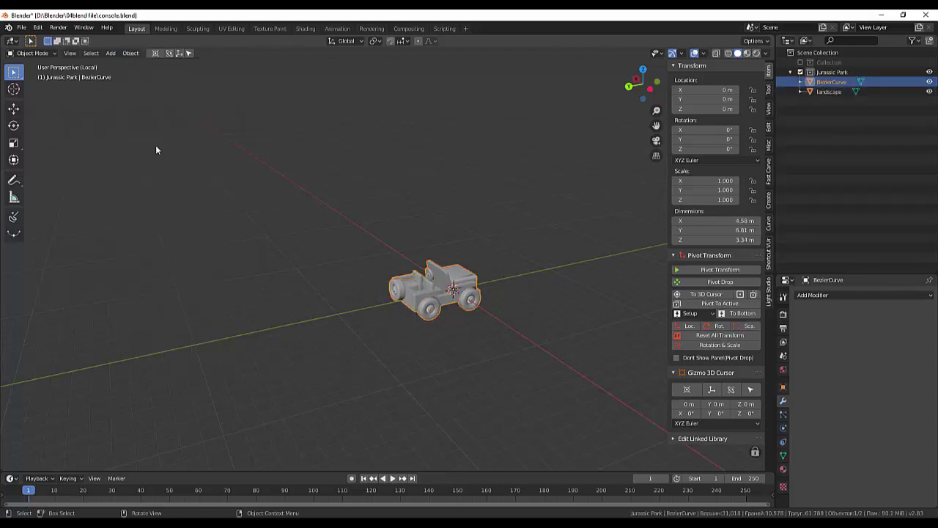
double_click(832, 82)
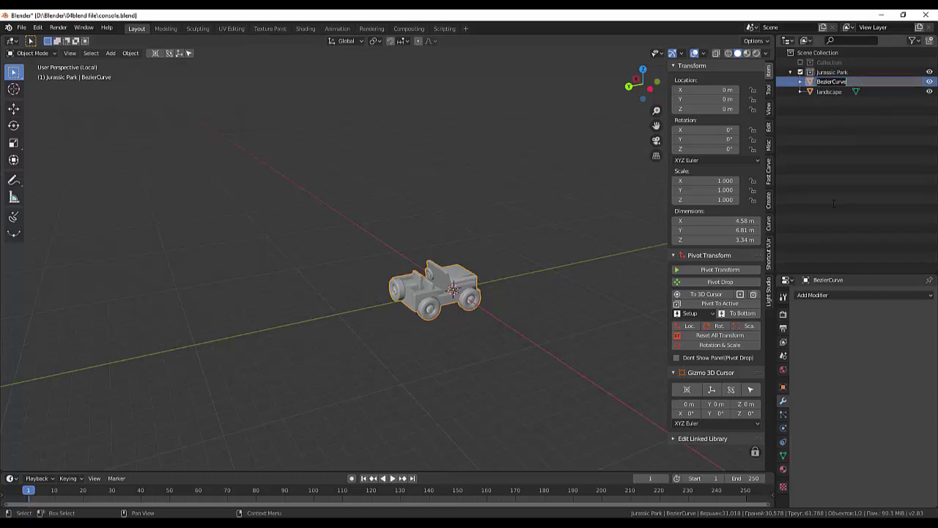
text(Jee)
key(Return)
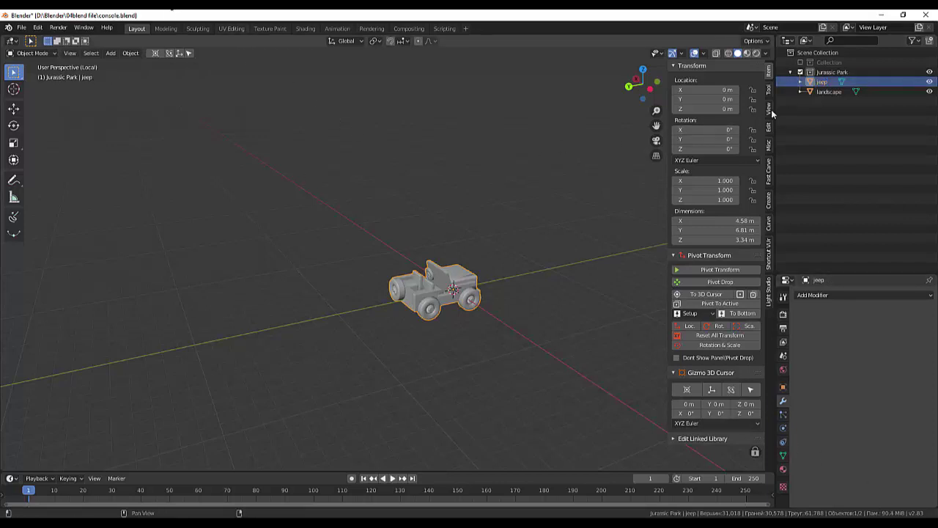
click(738, 280)
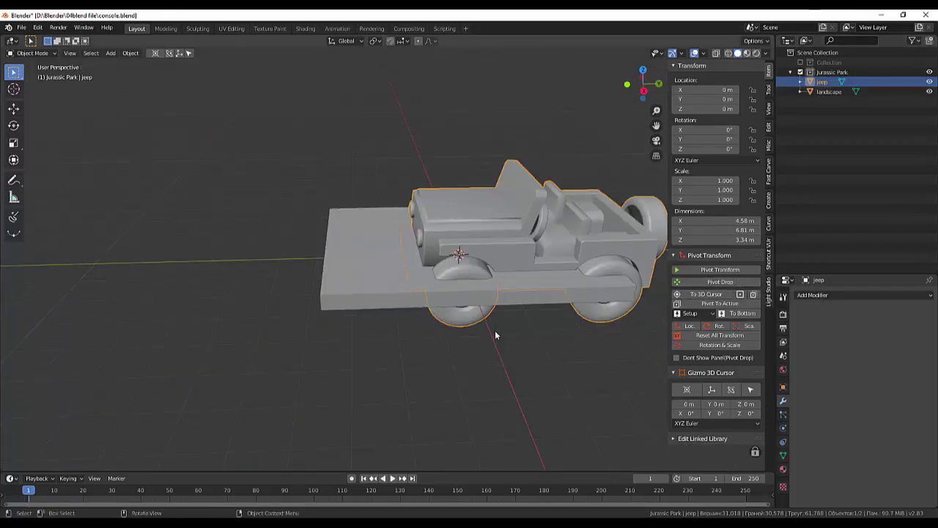
middle_drag(622, 345, 528, 350)
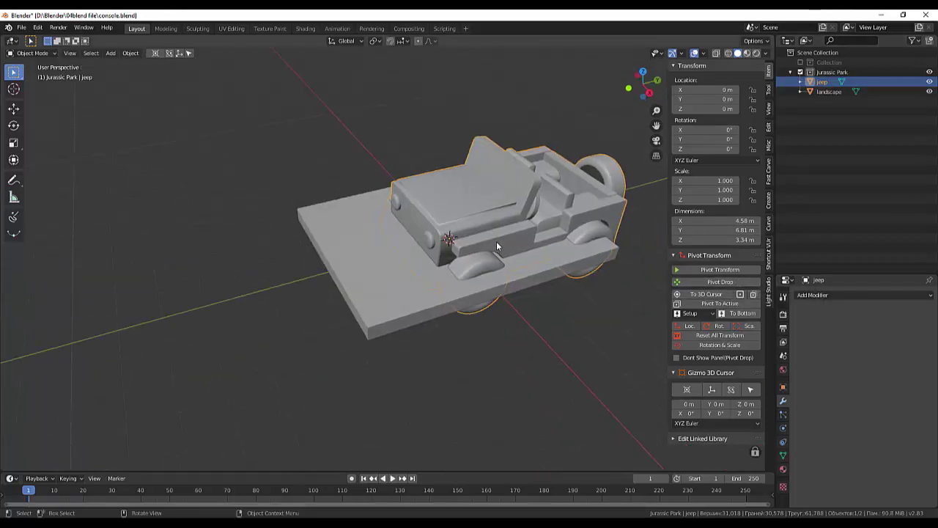
- Move the jeep vertically so it sits centred over the slab at about Z 3.01 m
key(g)
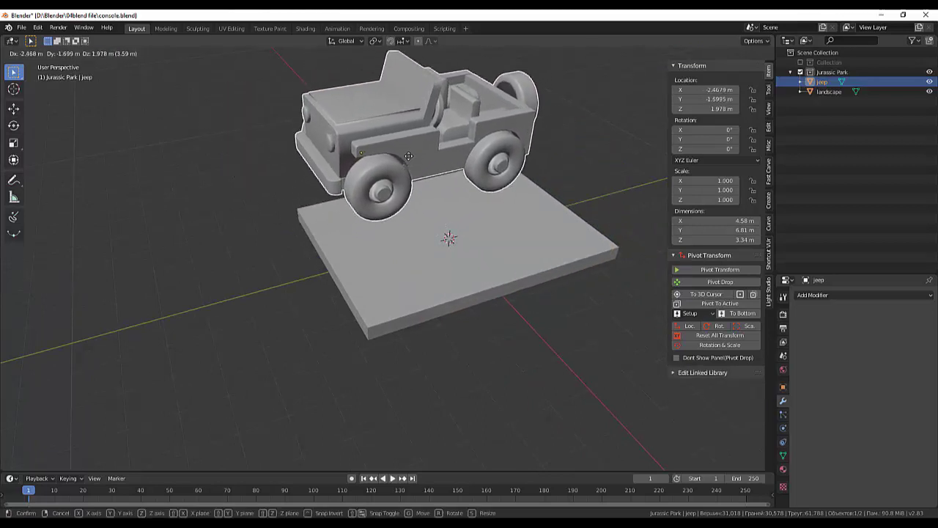
key(z)
click(405, 140)
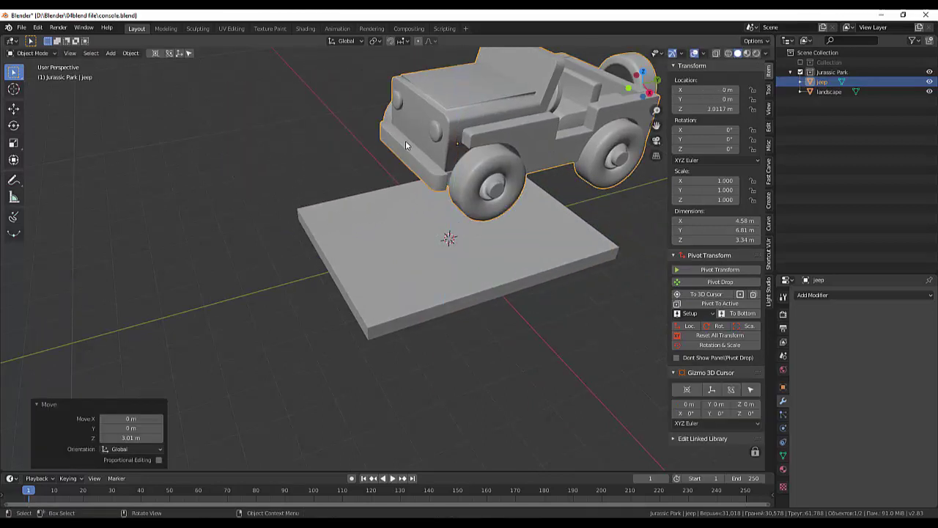
- Rotate the jeep 180° around Z and view it from the top
key(r)
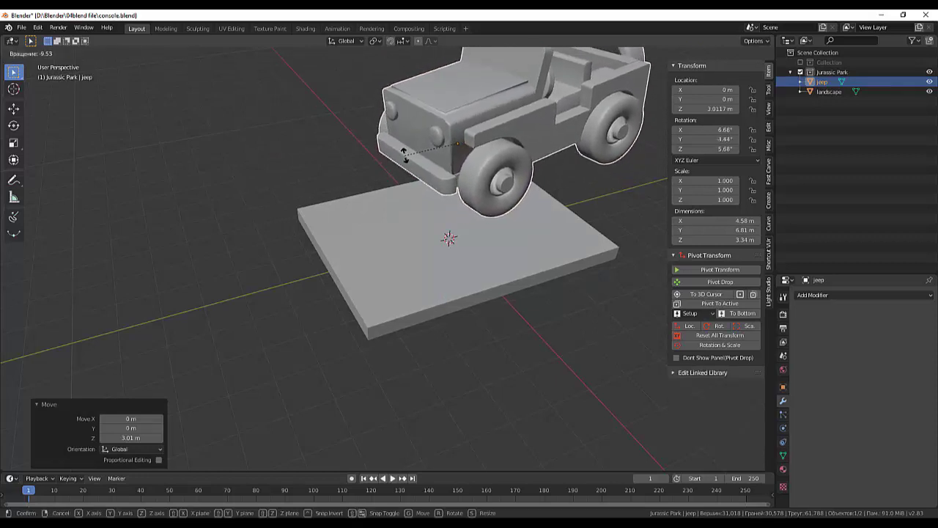
text(z)
text(1)
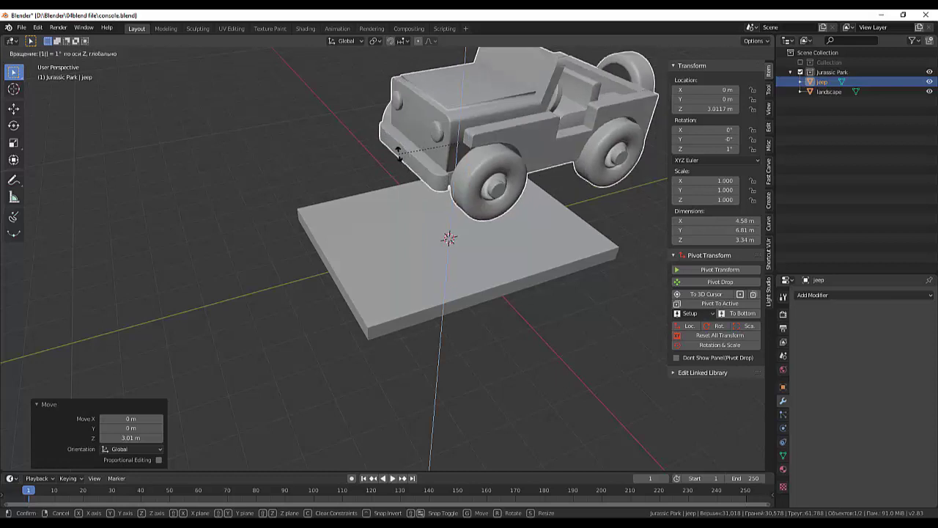
text(80)
key(Return)
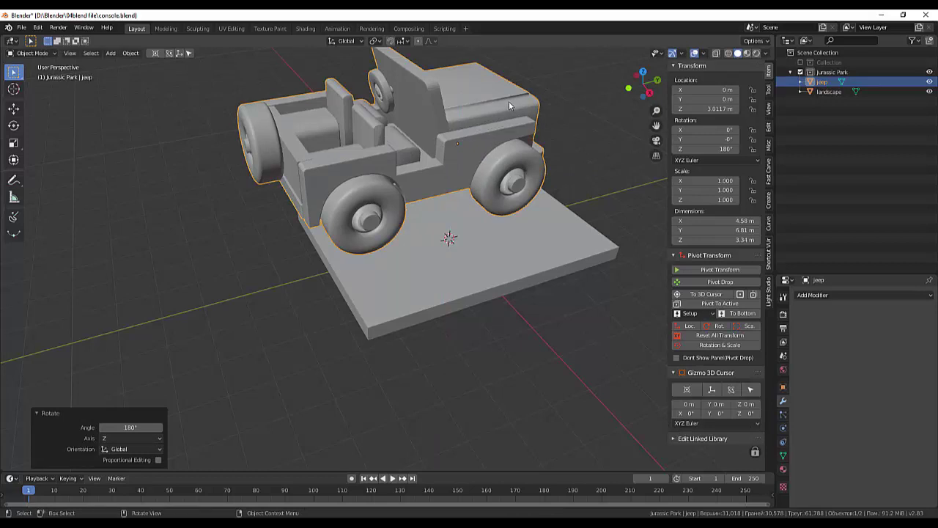
key(KP_7)
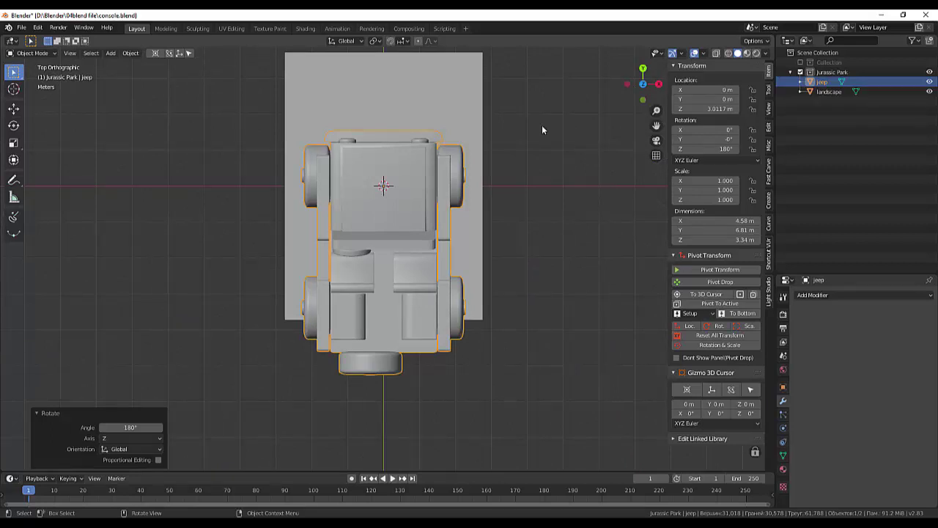
- Shrink the jeep to 0.127 scale and lower it onto the slab
key(s)
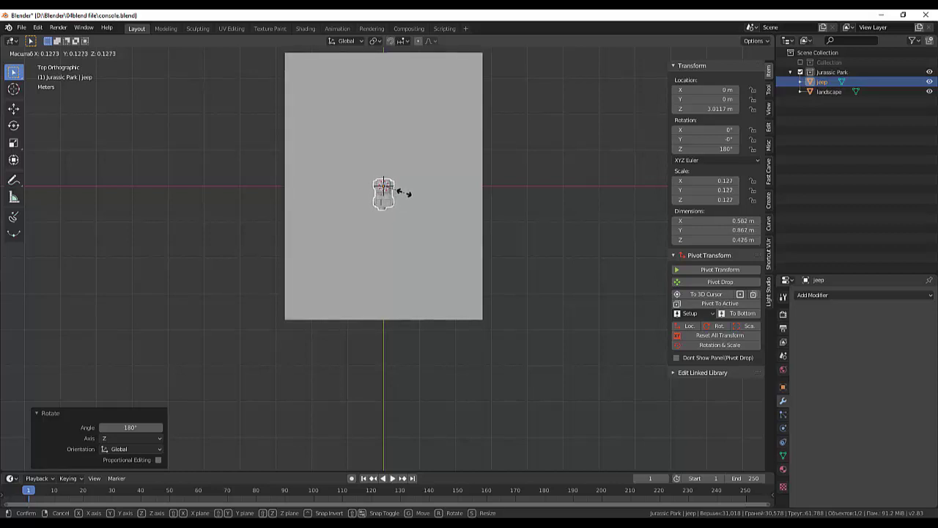
click(403, 194)
middle_drag(553, 198, 456, 126)
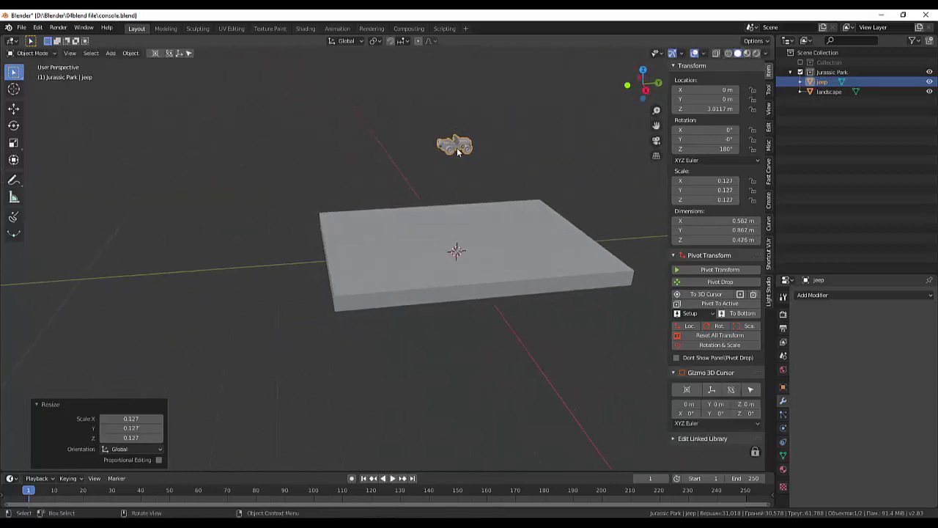
click(456, 148)
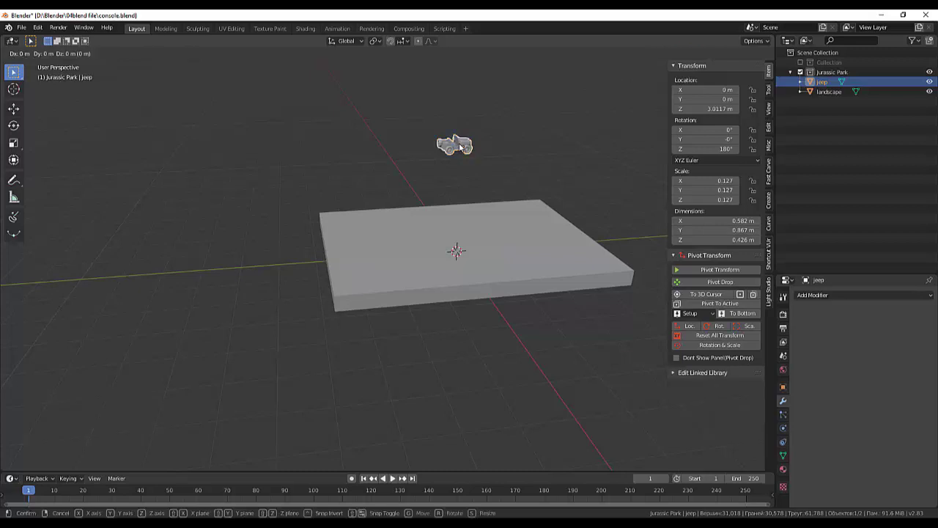
key(g)
key(z)
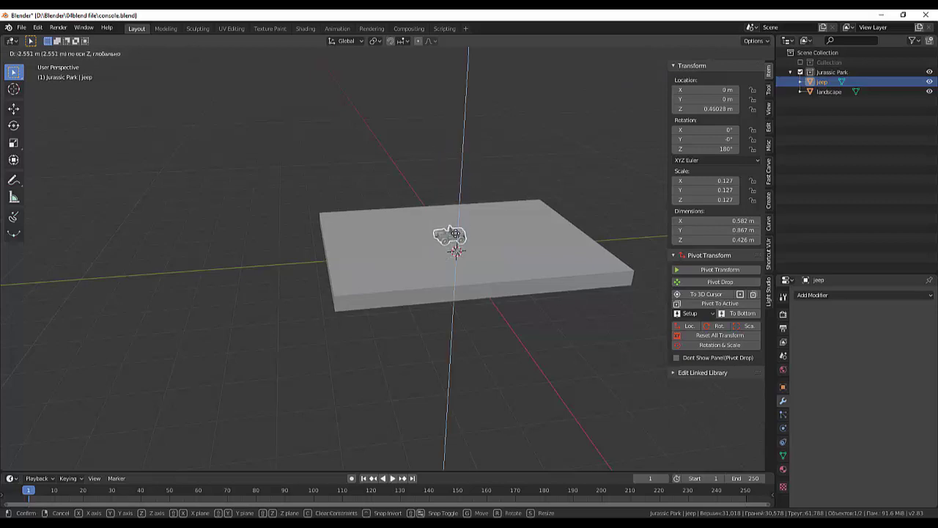
click(455, 233)
mouse_move(455, 233)
middle_down()
mouse_move(584, 278)
mouse_move(519, 236)
mouse_move(485, 267)
middle_up()
- Enlarge the jeep to 0.150 scale and move it along Y to -1.98 m
key(s)
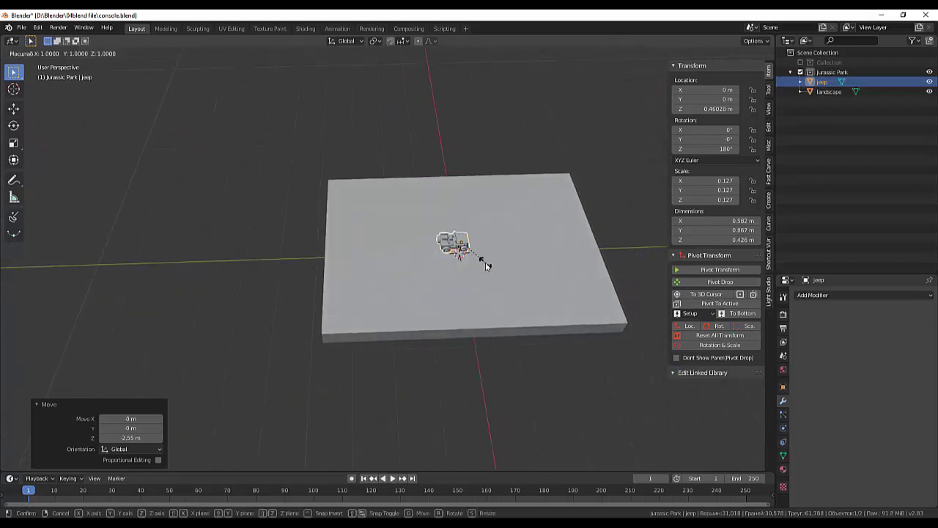
click(495, 257)
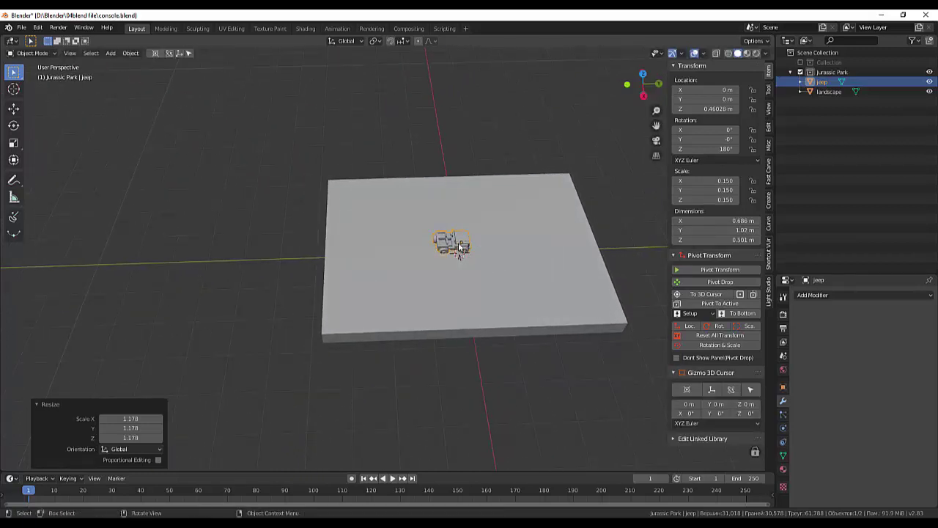
key(g)
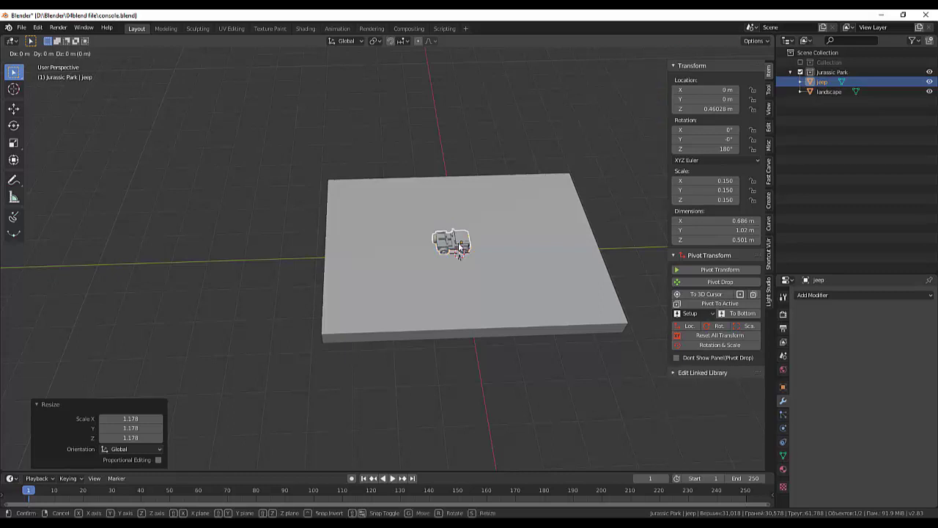
key(y)
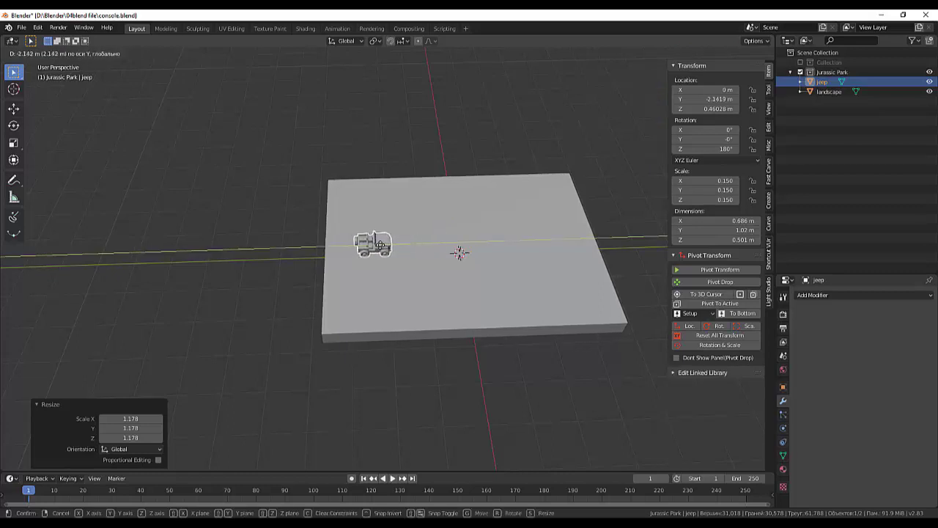
click(383, 244)
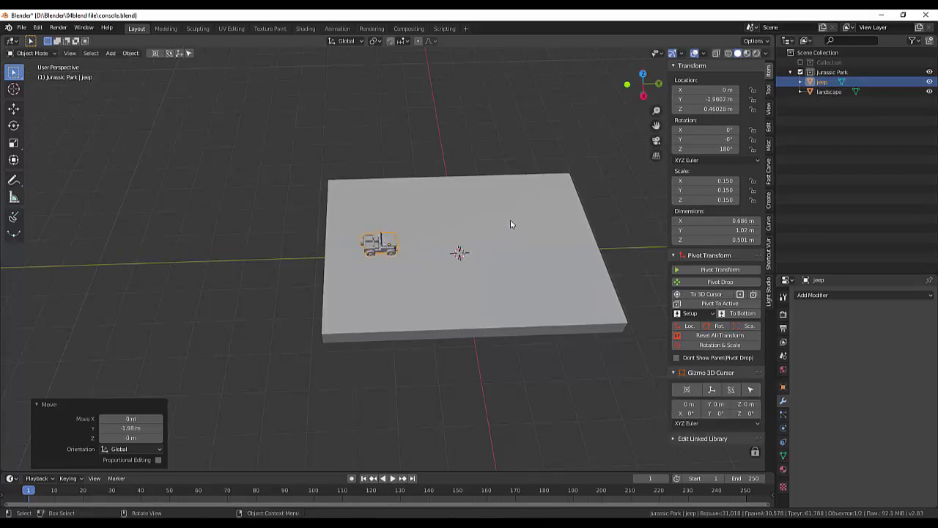
mouse_move(506, 256)
middle_down()
mouse_move(577, 262)
mouse_move(656, 250)
mouse_move(639, 264)
mouse_move(503, 280)
mouse_move(394, 247)
mouse_move(396, 228)
middle_up()
scroll(491, 275, up, 5)
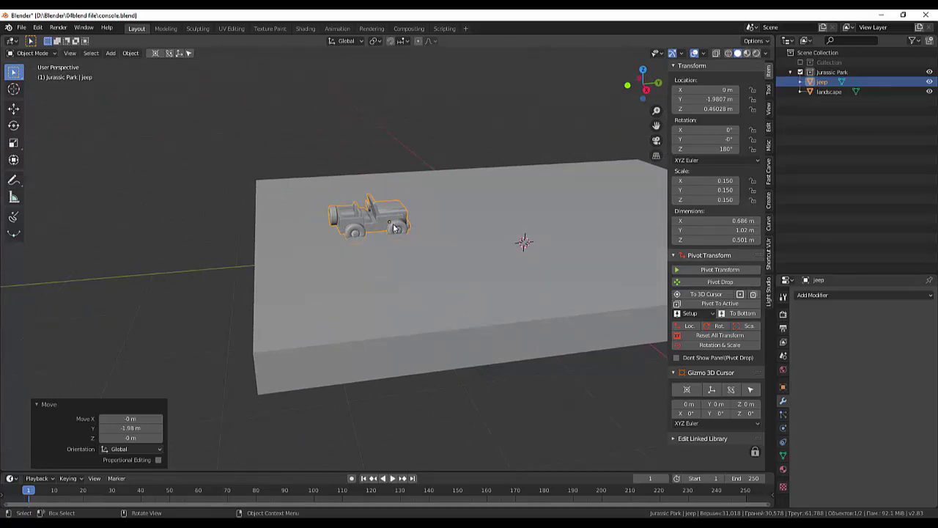
- Check the jeep's placement in wireframe, then raise it slightly above the slab
key(z)
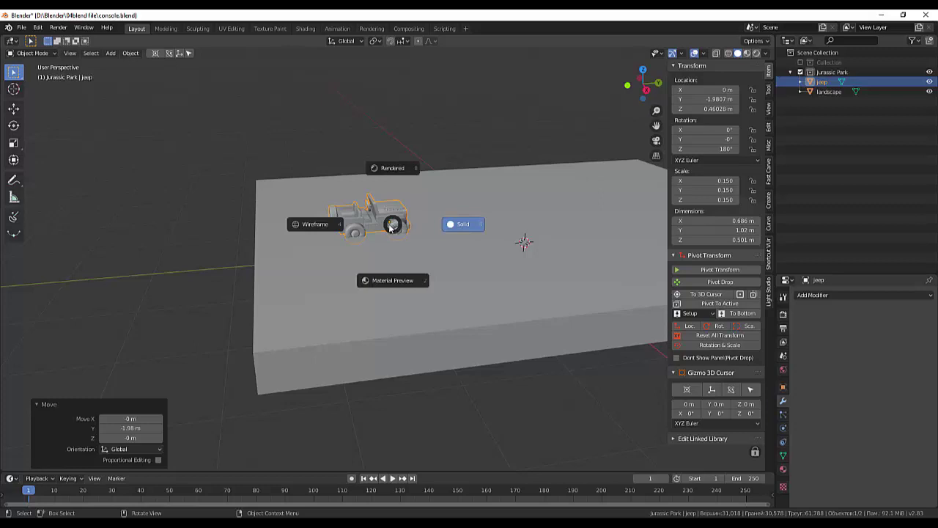
click(377, 225)
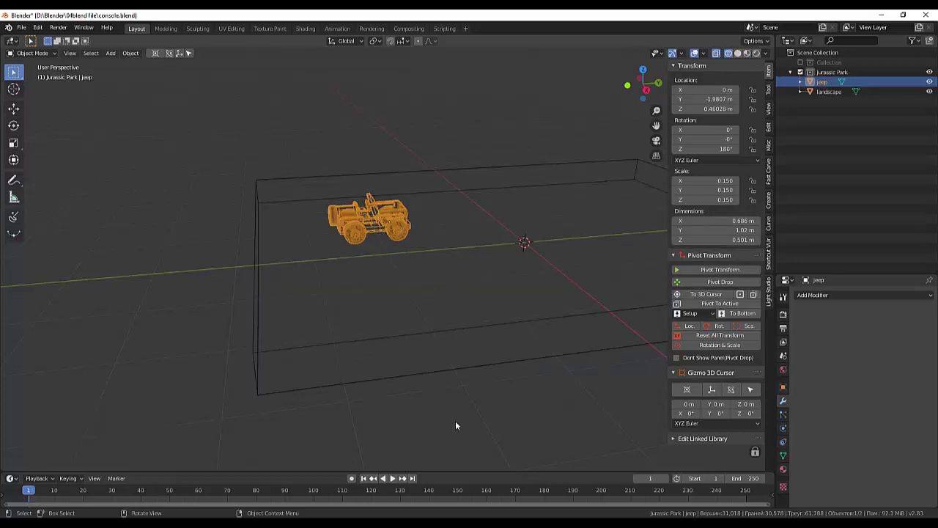
click(736, 54)
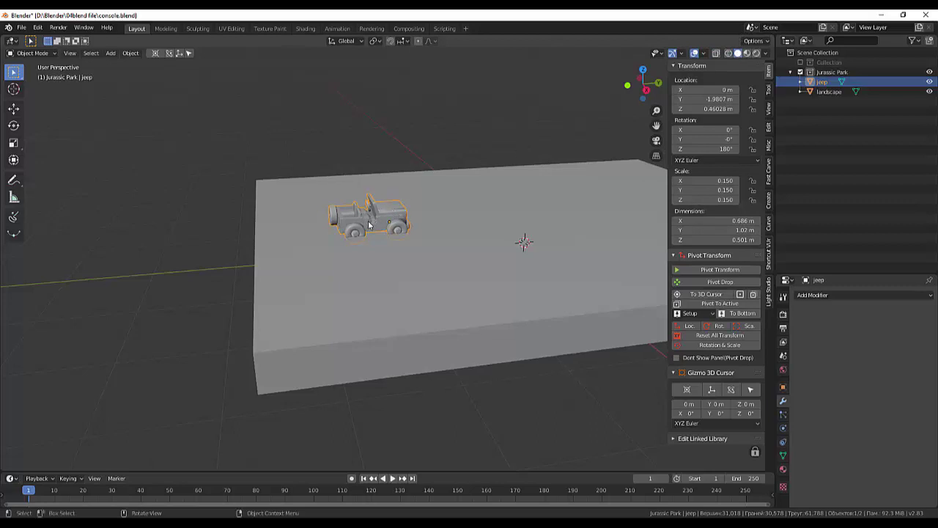
key(g)
key(z)
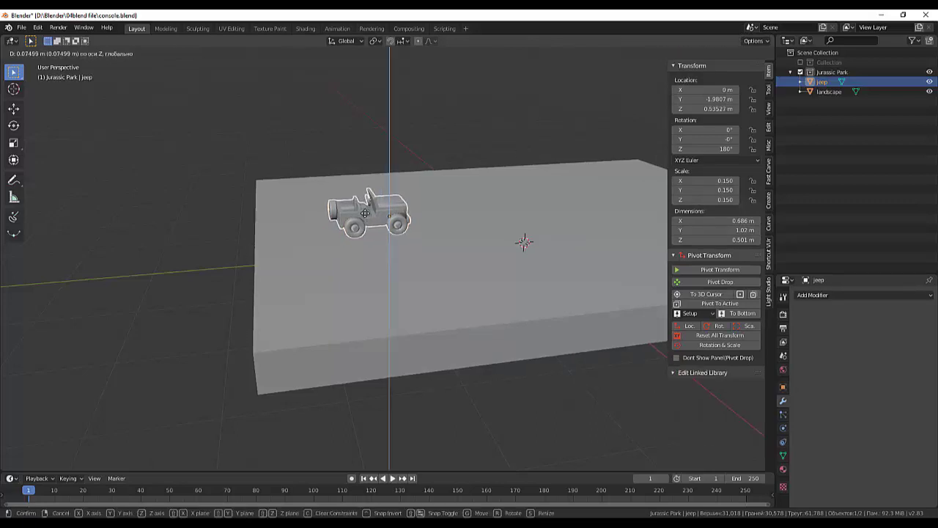
key(Return)
click(437, 276)
mouse_move(437, 276)
middle_down()
mouse_move(475, 294)
mouse_move(508, 292)
mouse_move(527, 306)
mouse_move(495, 312)
mouse_move(474, 294)
mouse_move(524, 240)
middle_up()
mouse_move(506, 192)
middle_down()
mouse_move(548, 203)
mouse_move(419, 123)
middle_up()
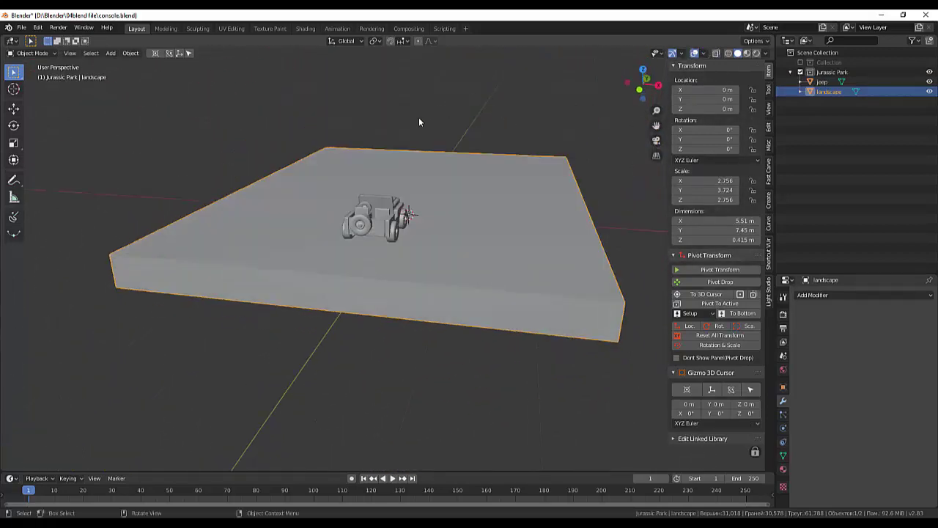
- Add a cube and raise it to Z 1.4 m
mouse_move(403, 176)
middle_down()
mouse_move(362, 192)
mouse_move(329, 191)
mouse_move(329, 207)
mouse_move(425, 197)
mouse_move(355, 191)
mouse_move(331, 205)
mouse_move(357, 229)
middle_up()
scroll(367, 227, down, 2)
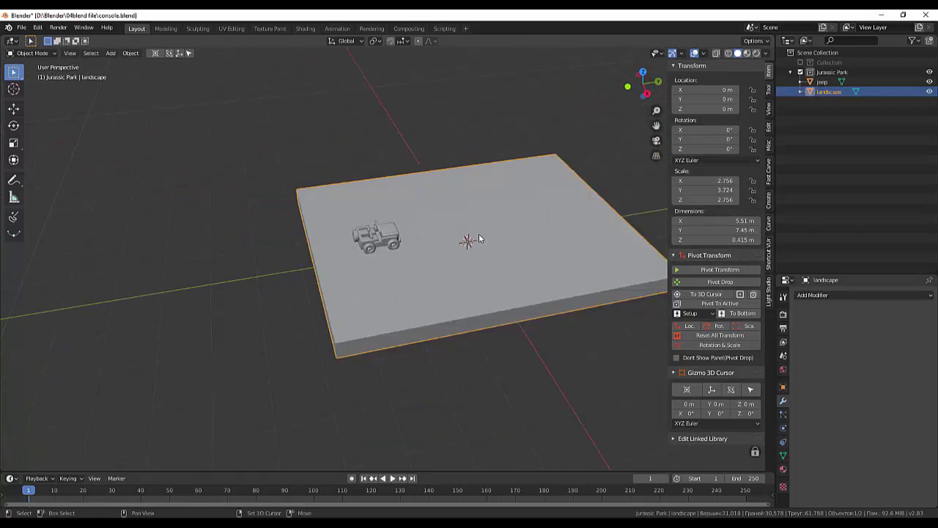
key(shift+a)
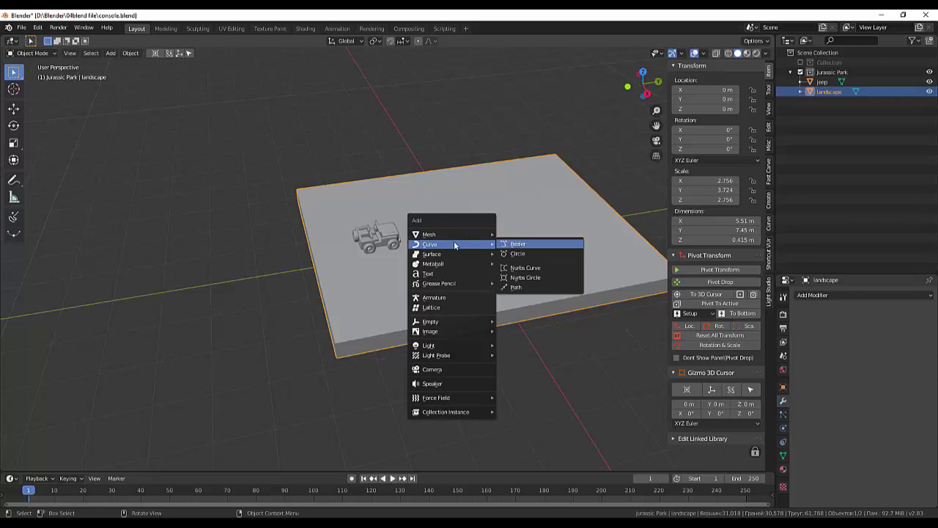
click(518, 245)
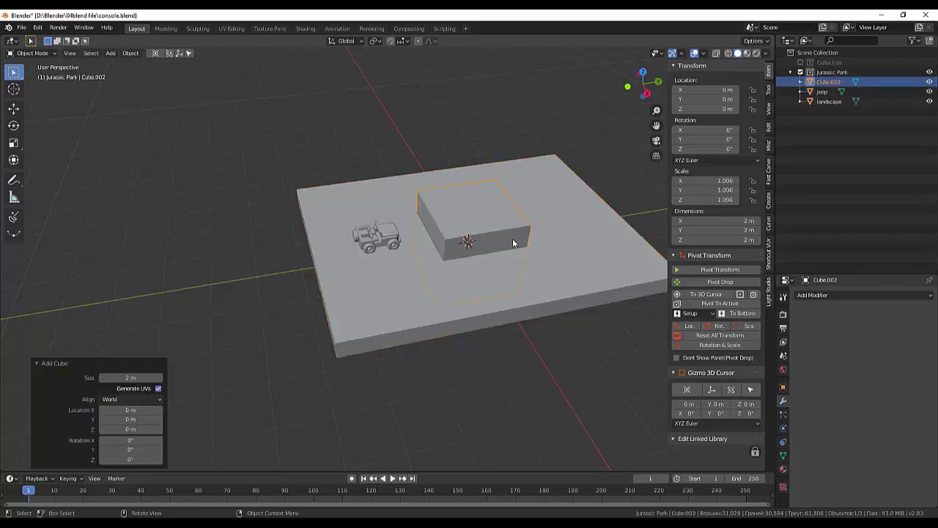
middle_drag(509, 240, 566, 214)
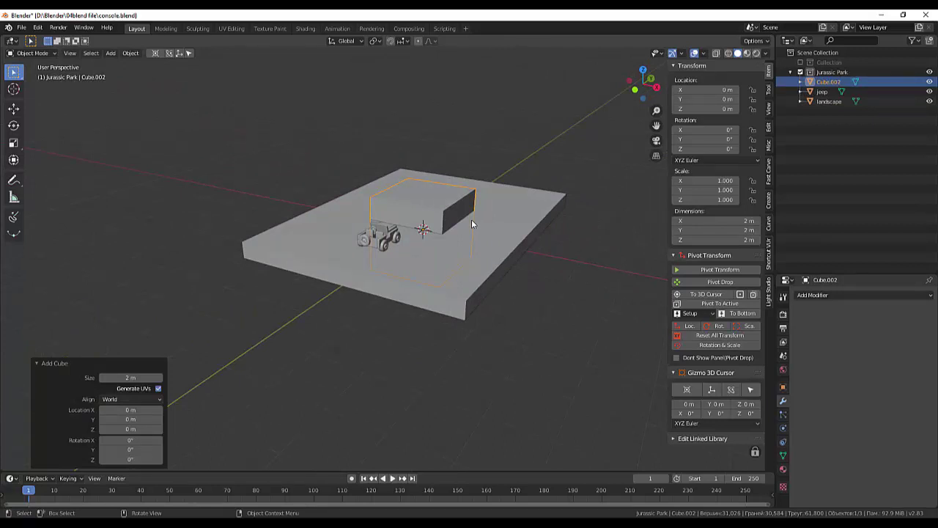
key(g)
key(z)
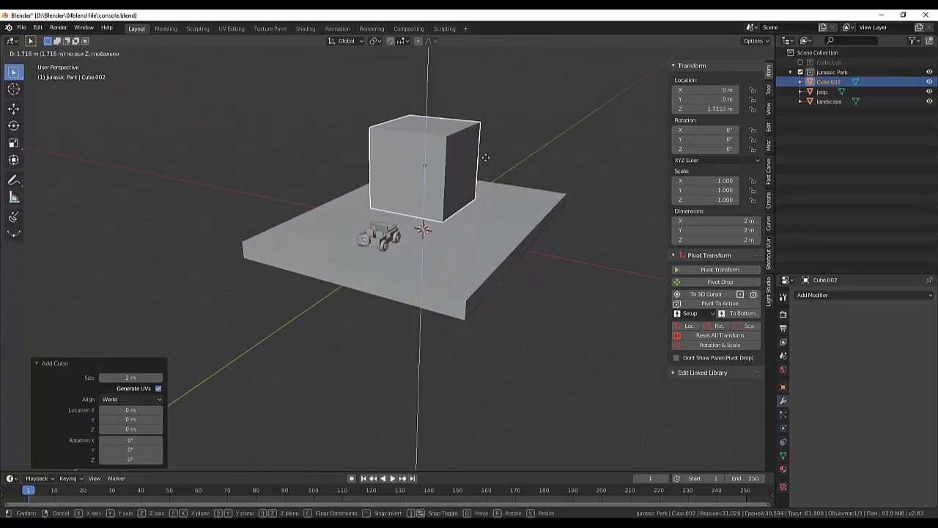
click(486, 168)
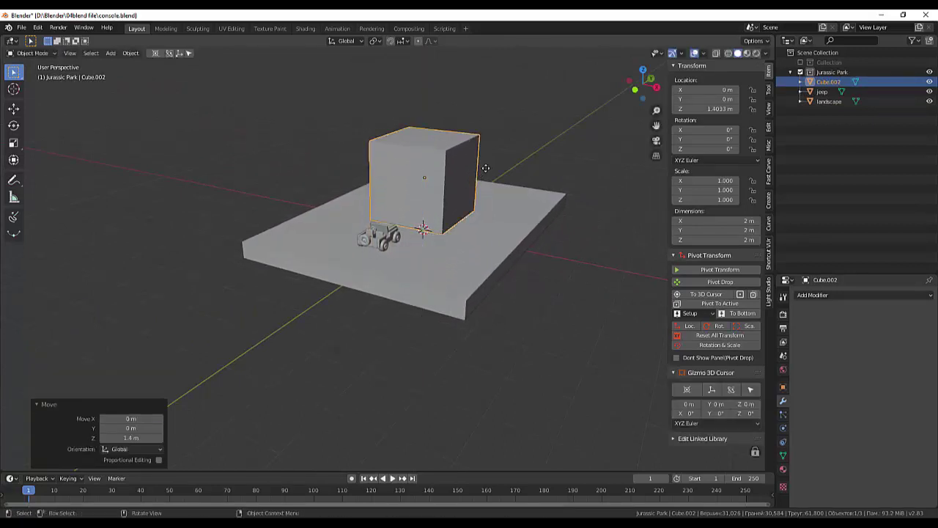
- Squash the cube along Y to about 0.196 to make a thin upright wall
middle_drag(485, 168, 432, 191)
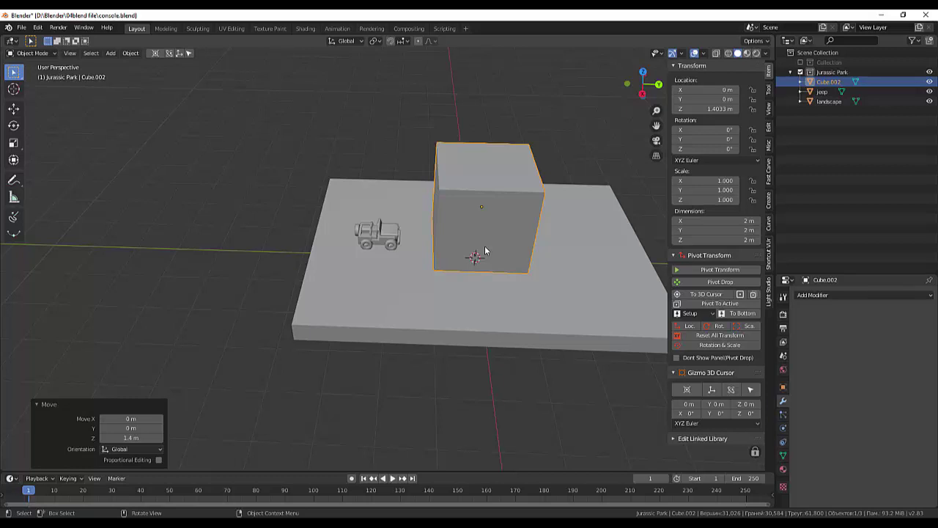
key(s)
key(y)
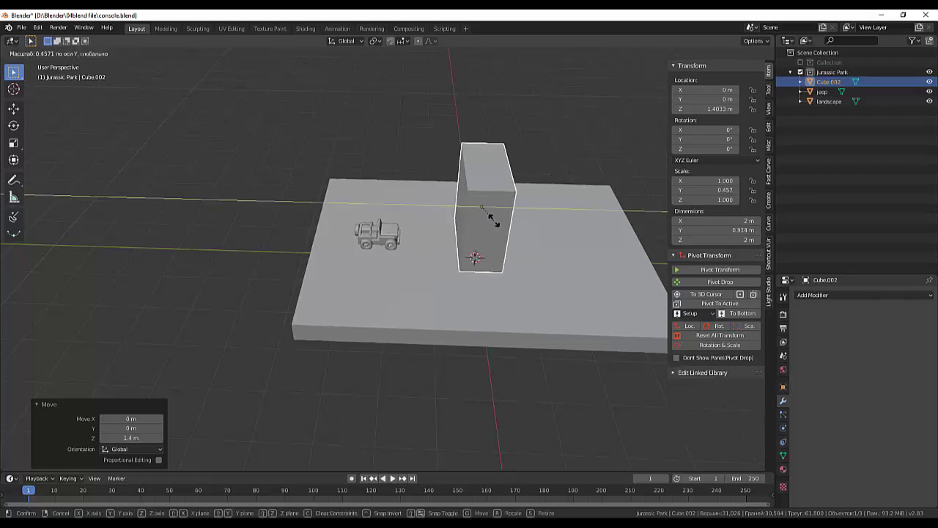
click(487, 209)
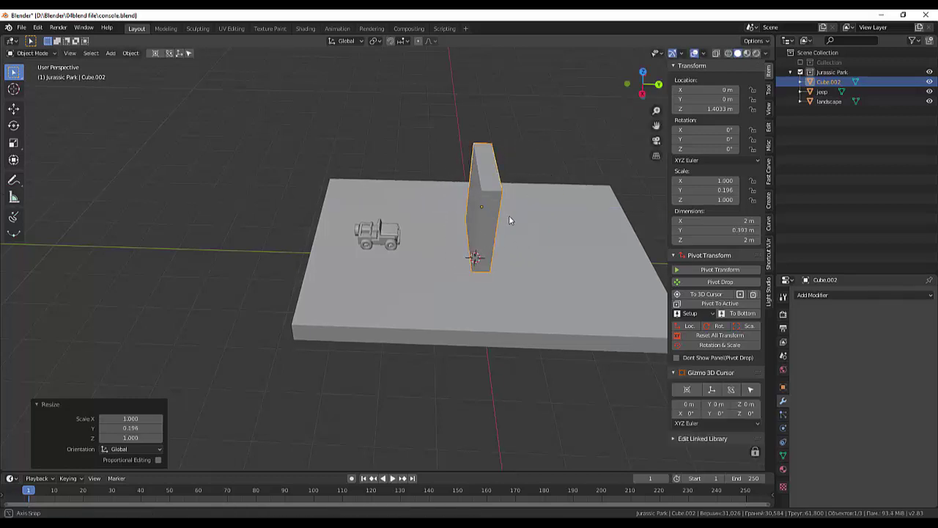
middle_drag(508, 215, 580, 230)
mouse_move(614, 175)
middle_down()
mouse_move(535, 217)
mouse_move(557, 184)
mouse_move(589, 182)
mouse_move(513, 212)
middle_up()
click(381, 241)
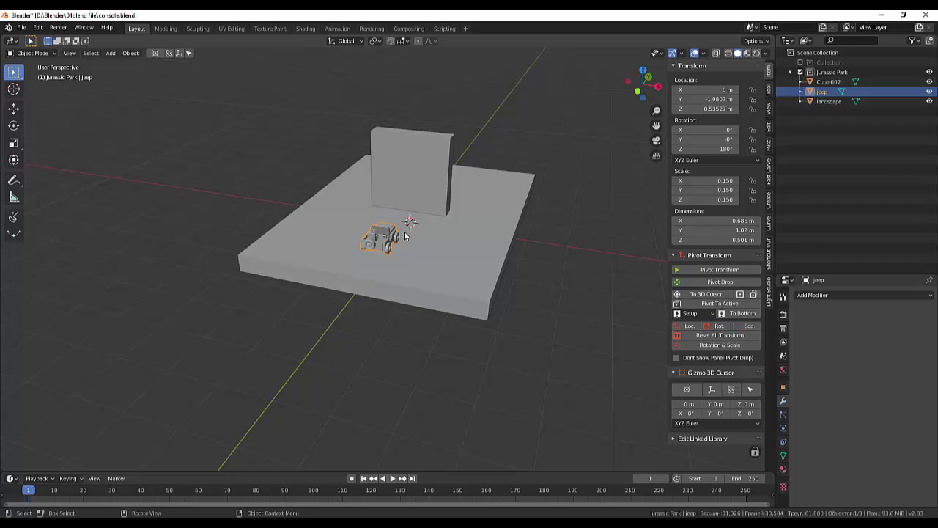
- Rescale the jeep to its new size of 0.192
key(s)
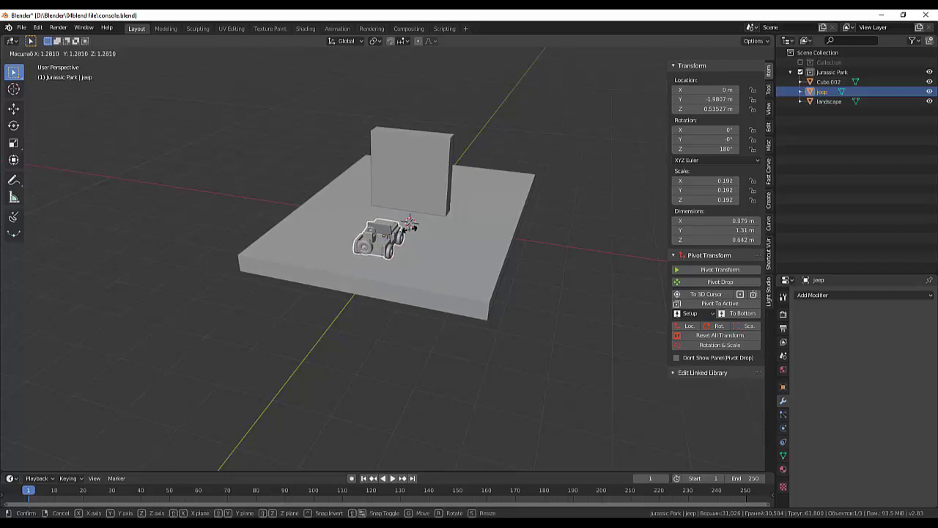
click(435, 230)
mouse_move(434, 231)
middle_down()
mouse_move(370, 225)
mouse_move(475, 195)
mouse_move(442, 193)
middle_up()
- Scale the wall along Z to make it 3.12 m tall
click(450, 201)
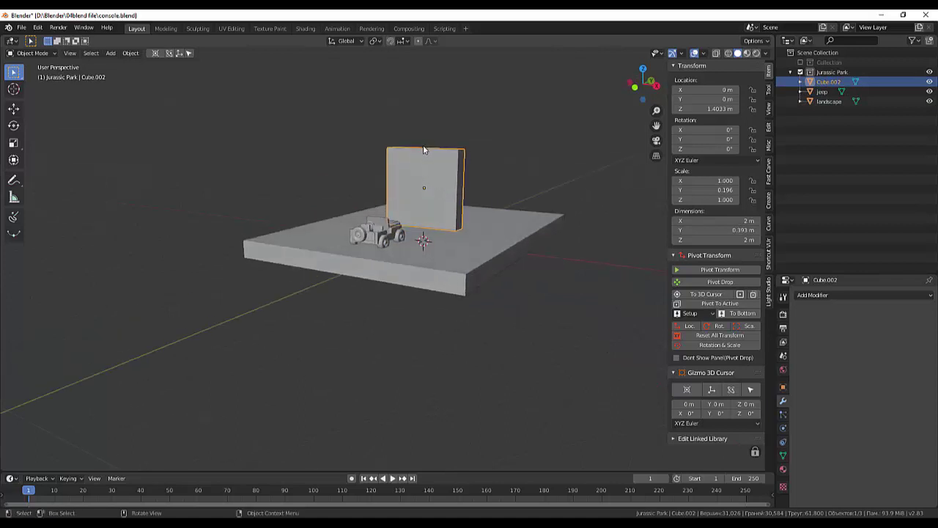
key(s)
key(z)
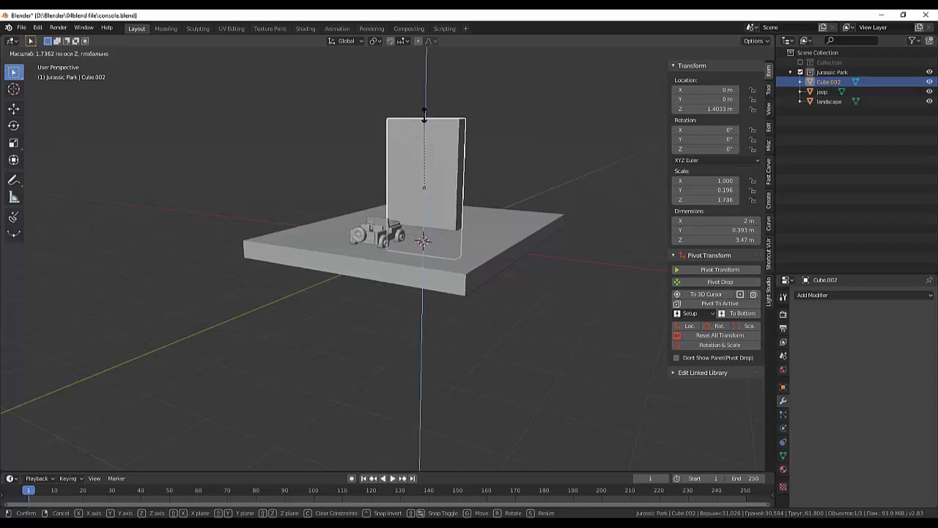
click(423, 125)
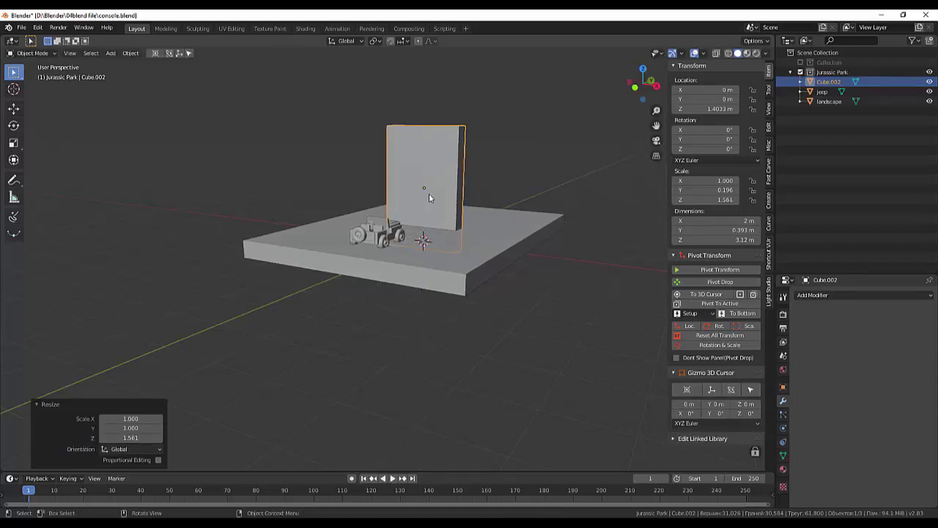
mouse_move(430, 198)
middle_down()
mouse_move(376, 244)
mouse_move(386, 236)
middle_up()
- Raise the jeep slightly along Z so it rests on the slab
click(376, 244)
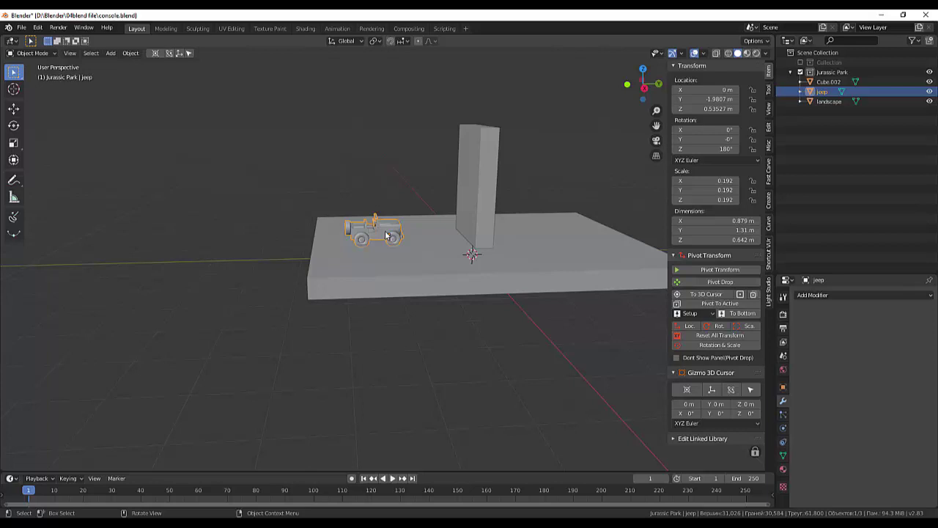
key(s)
key(z)
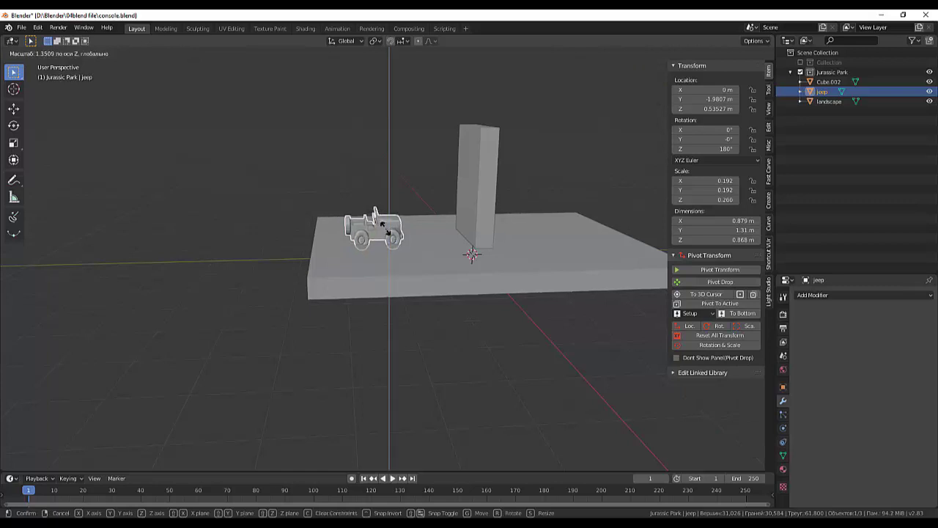
right_click(387, 231)
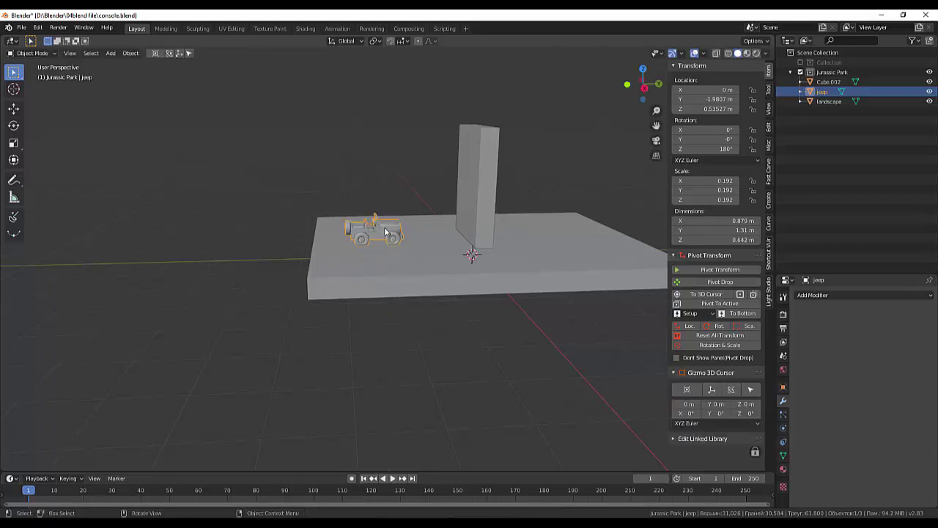
key(g)
key(z)
click(455, 325)
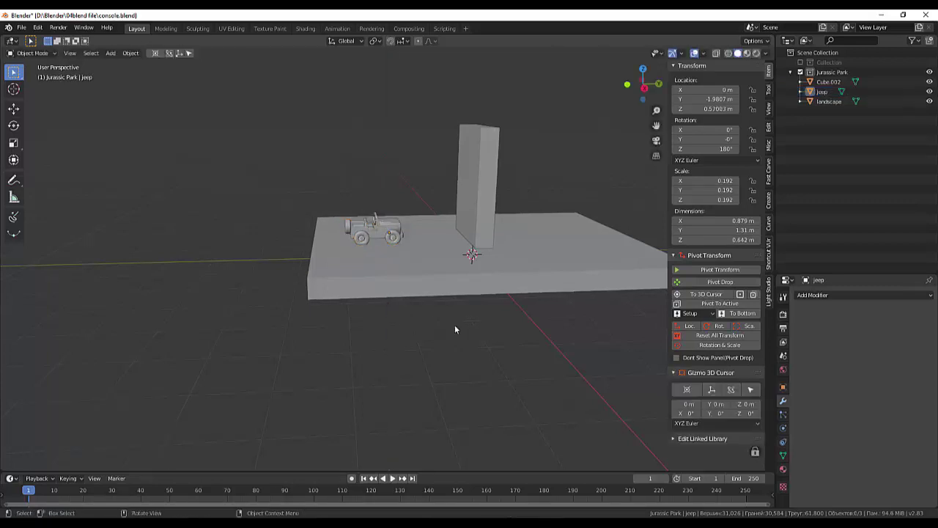
middle_drag(454, 325, 538, 321)
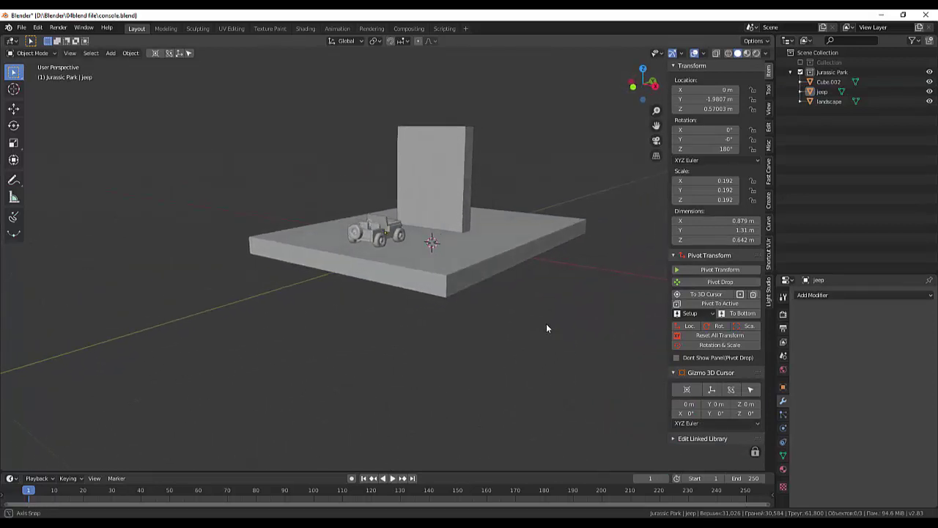
mouse_move(539, 321)
middle_down()
mouse_move(493, 283)
mouse_move(534, 270)
mouse_move(485, 284)
middle_up()
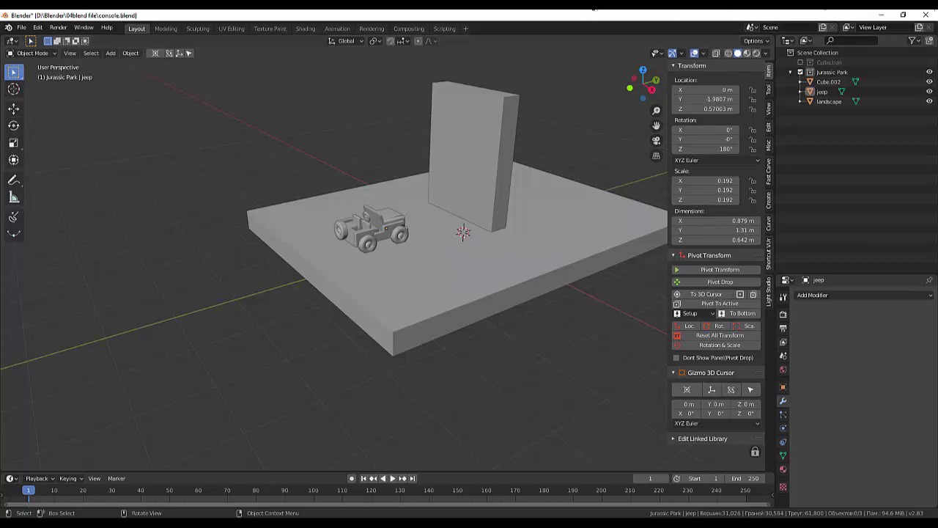
click(848, 27)
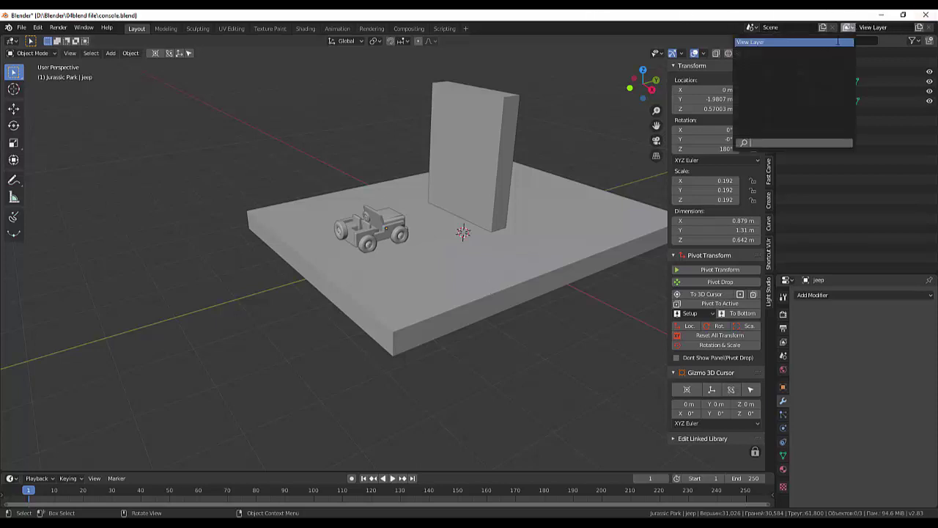
click(757, 41)
click(760, 41)
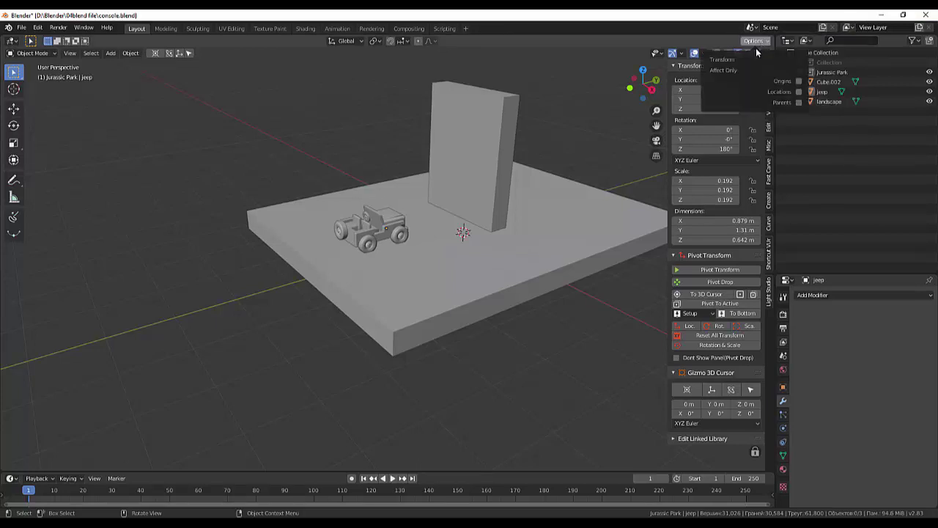
click(848, 27)
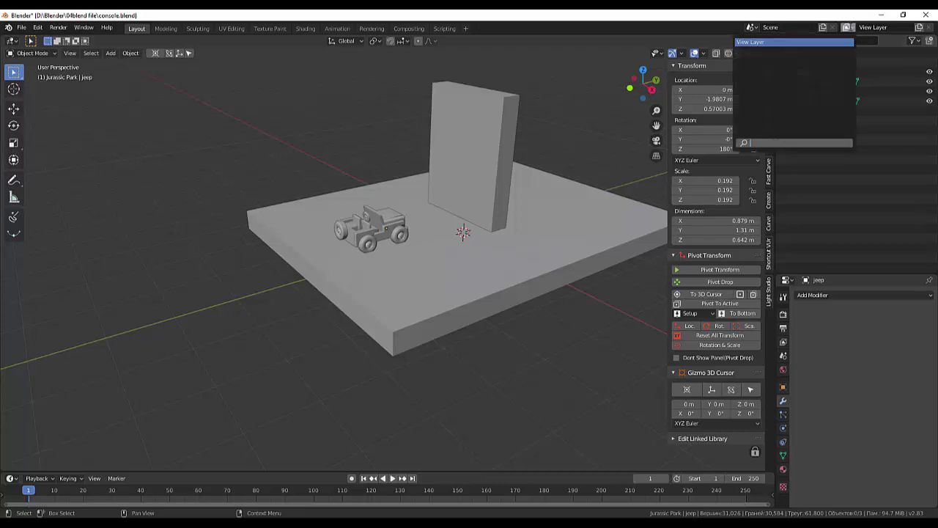
click(887, 168)
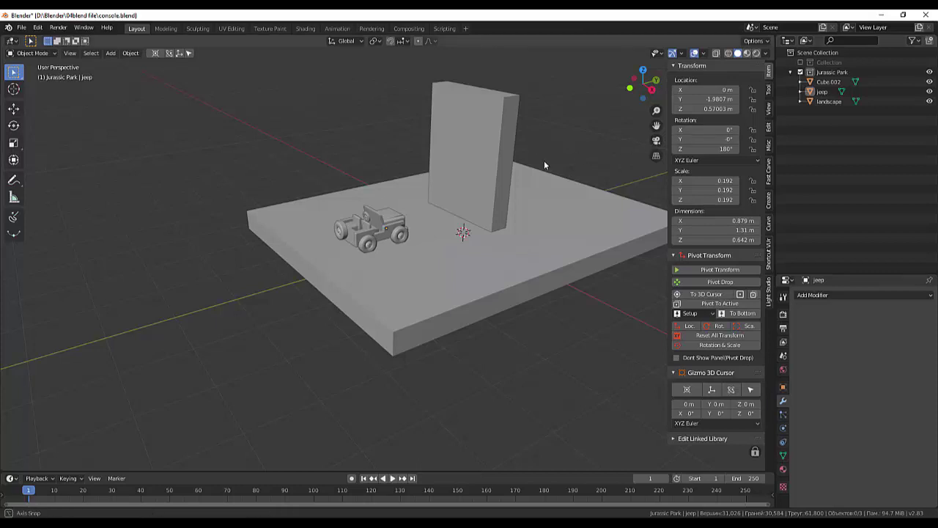
middle_drag(544, 160, 531, 156)
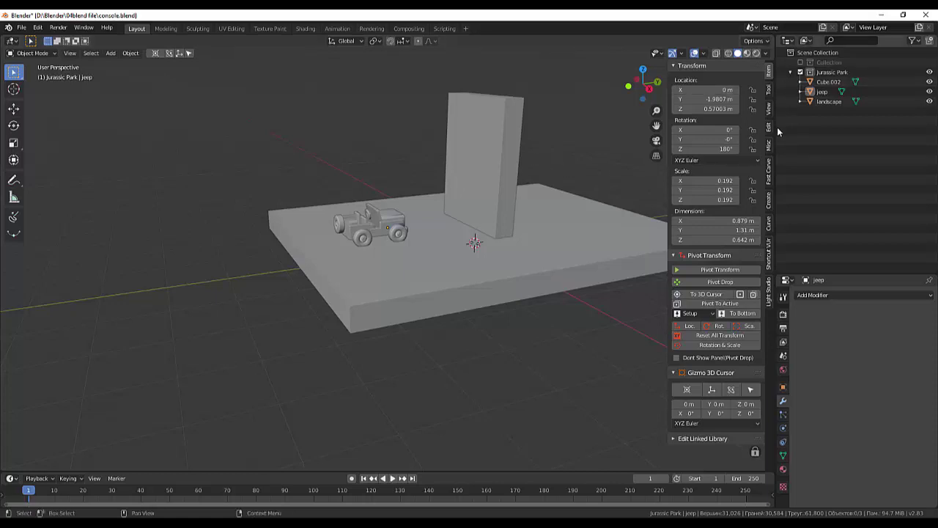
- Change the Outliner area into an Image Editor and enlarge the properties area below it
click(788, 42)
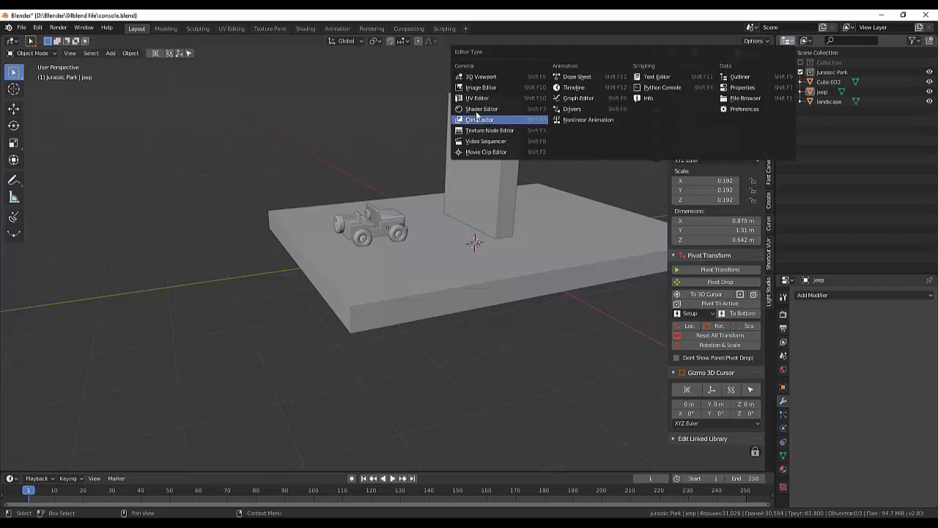
click(482, 88)
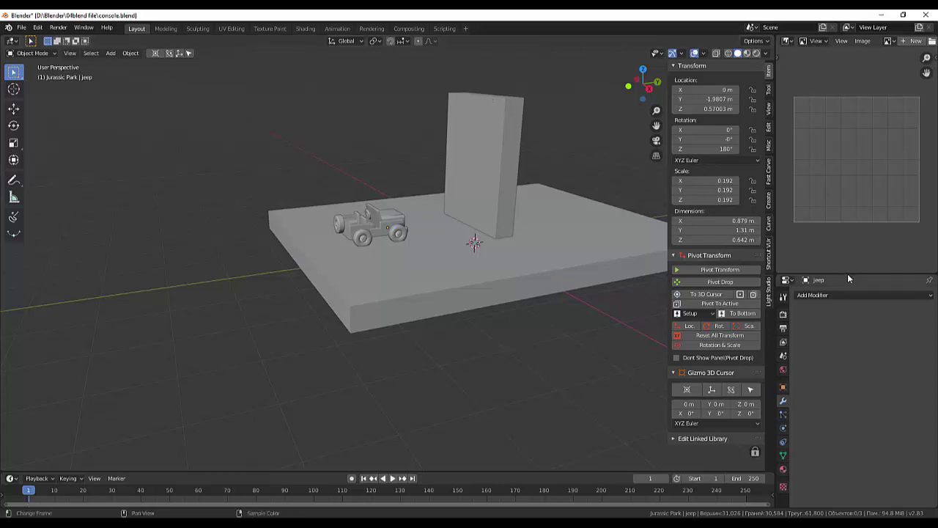
drag(848, 272, 848, 214)
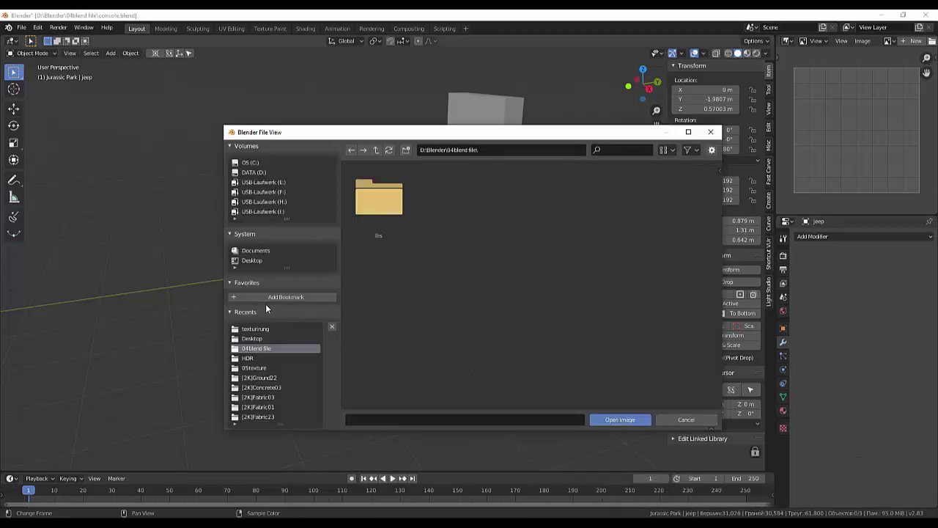
- Open the Jurassic Park render jpg from the Desktop in the image editor
click(257, 261)
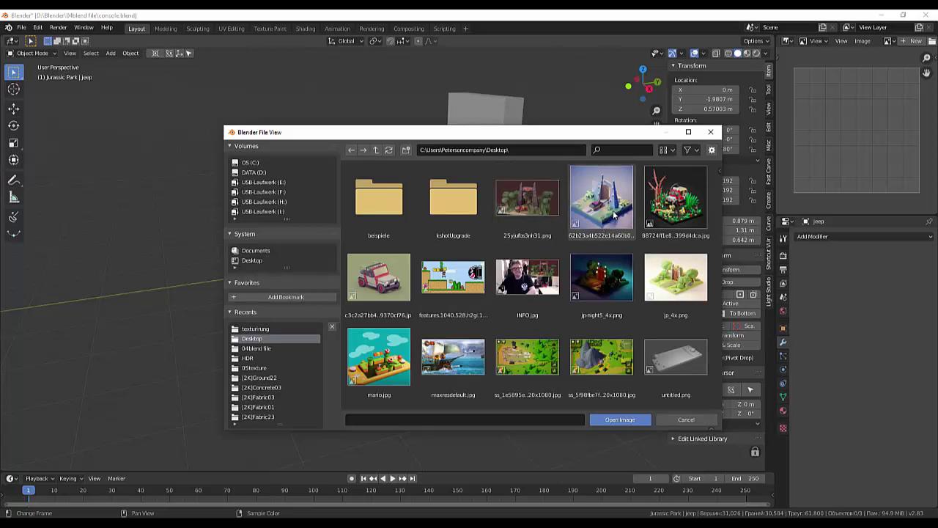
scroll(535, 278, down, 1)
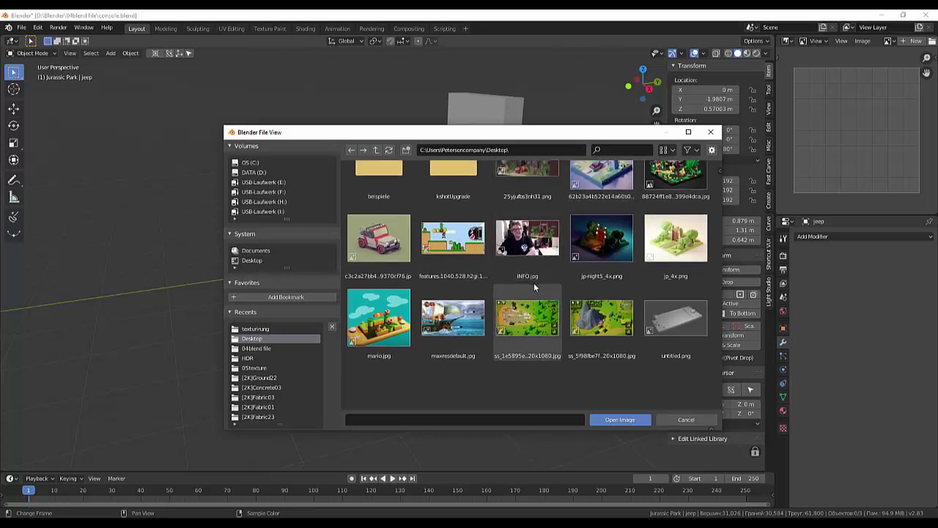
scroll(514, 310, up, 1)
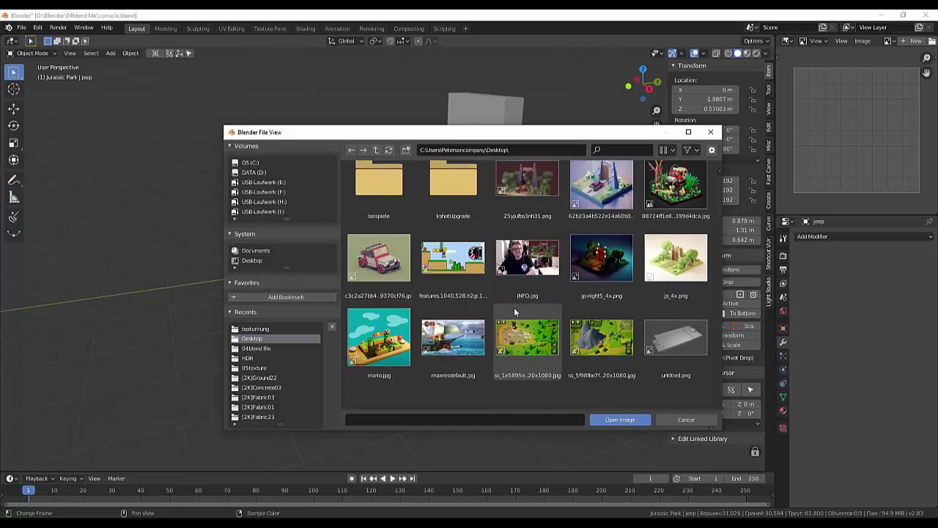
scroll(515, 312, up, 1)
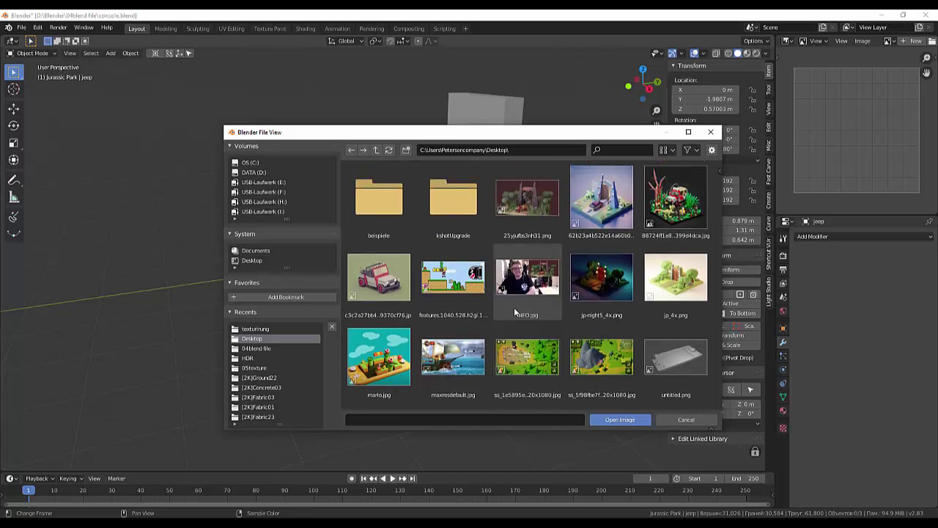
click(604, 214)
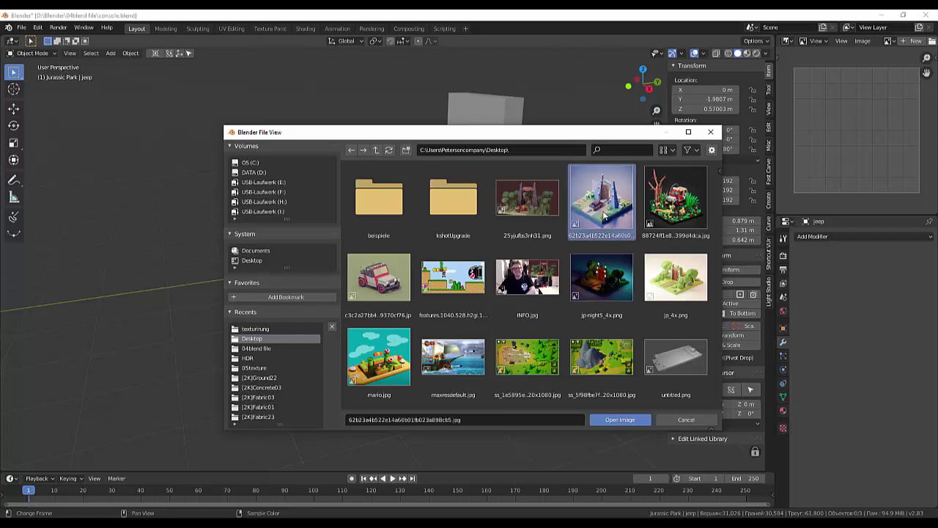
click(611, 419)
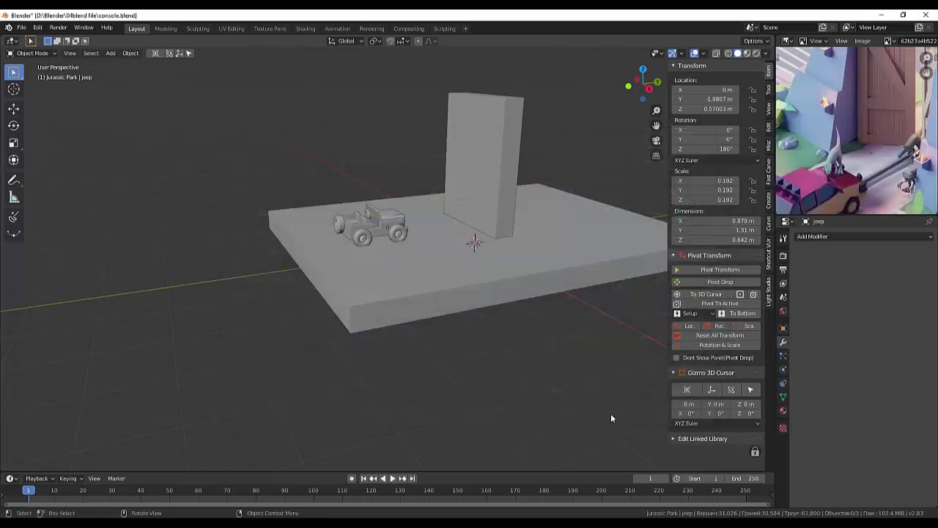
- Zoom out the image editor to show the whole reference render
scroll(932, 141, down, 2)
scroll(932, 140, down, 1)
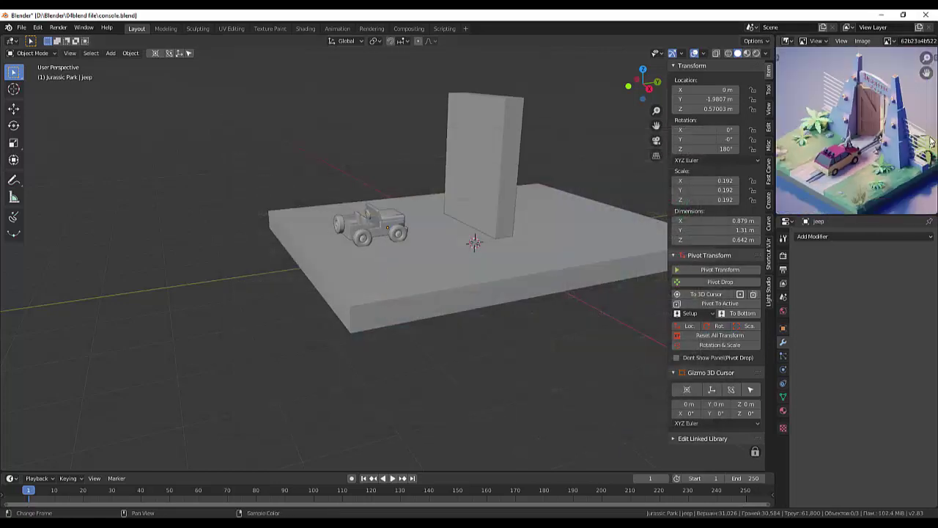
scroll(931, 141, down, 1)
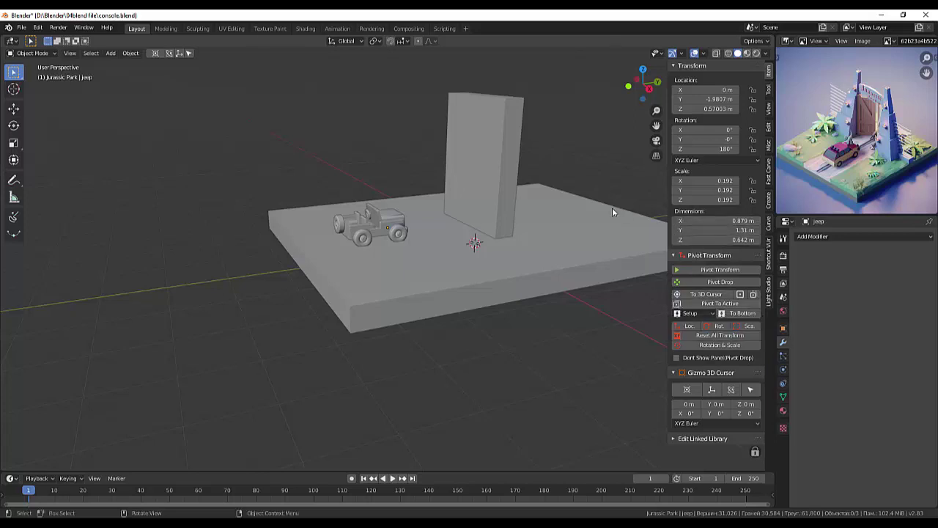
- Orbit to a front view and select the 3.12 m wall, then the landscape slab
middle_drag(530, 244, 567, 260)
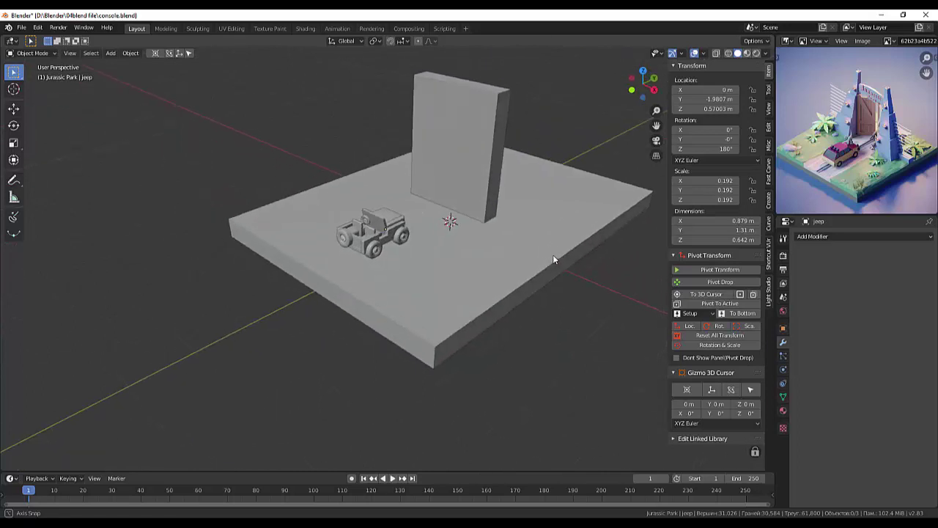
middle_drag(567, 259, 549, 260)
click(472, 170)
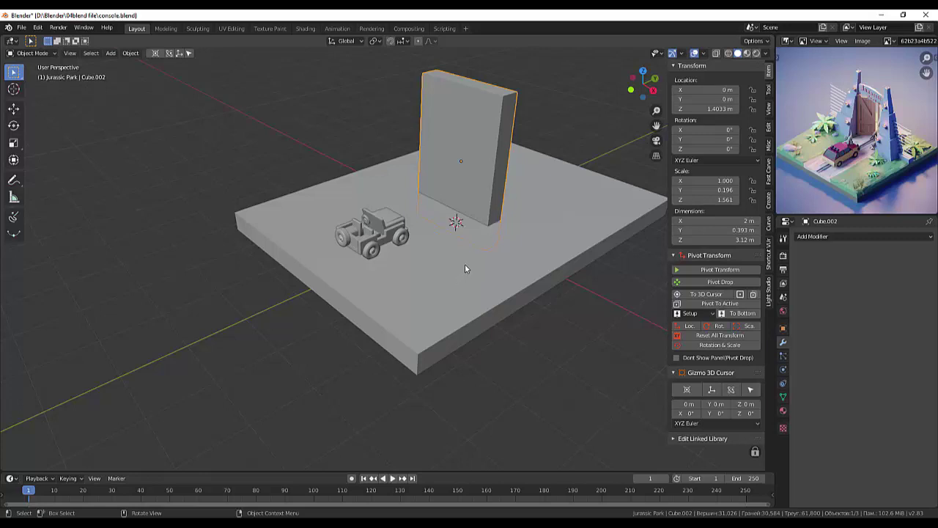
mouse_move(465, 265)
middle_down()
mouse_move(525, 275)
mouse_move(522, 232)
mouse_move(513, 274)
middle_up()
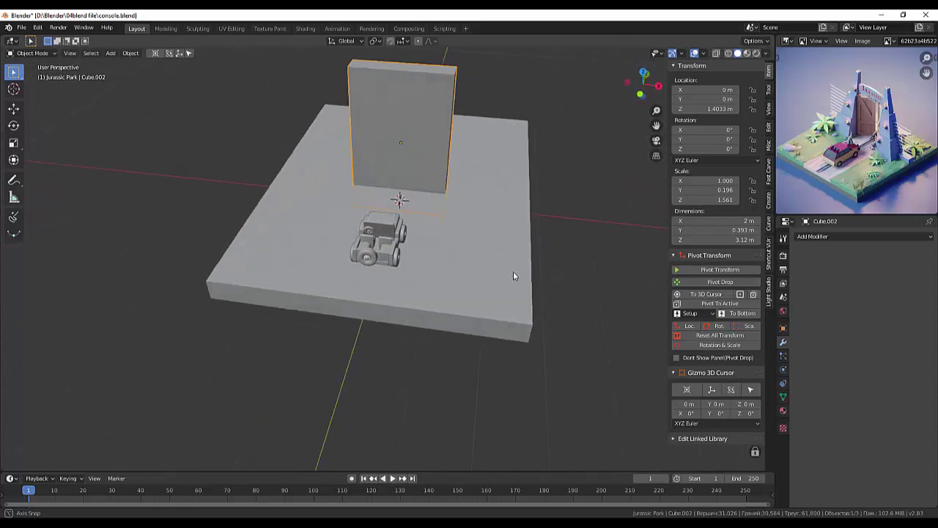
click(410, 314)
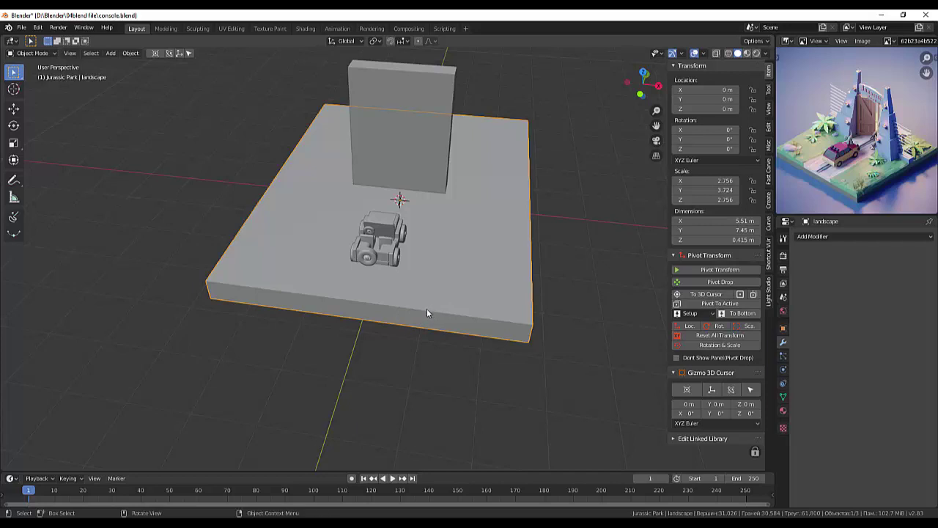
- Enter edit mode on the slab and try a two-cut loop cut, then undo it
click(30, 53)
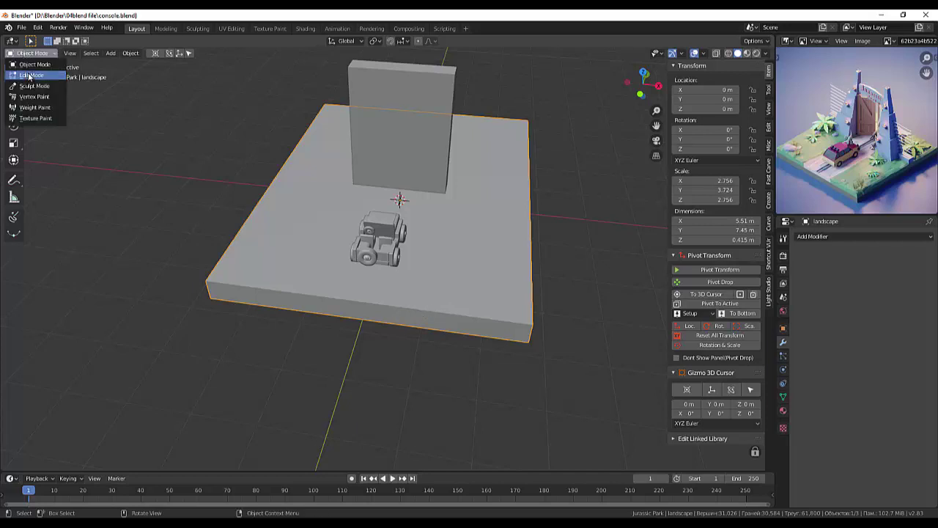
click(30, 74)
click(436, 313)
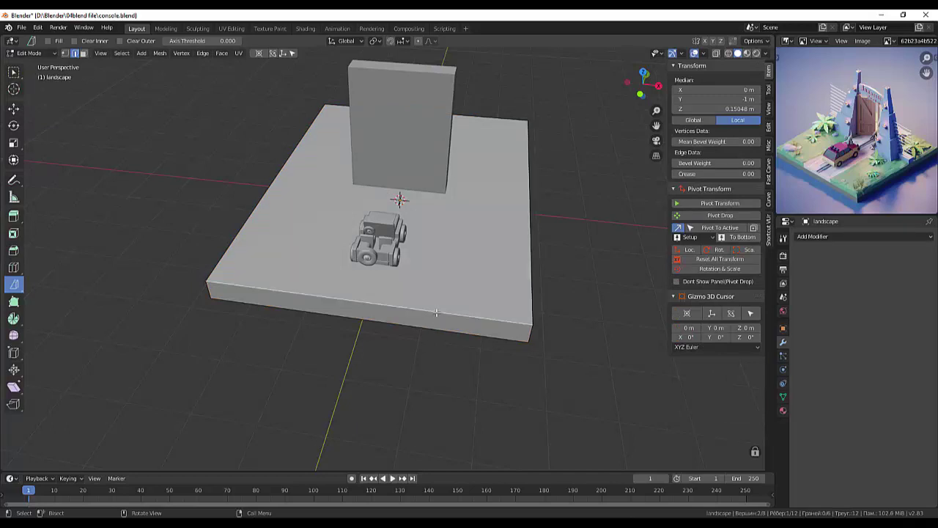
key(ctrl+r)
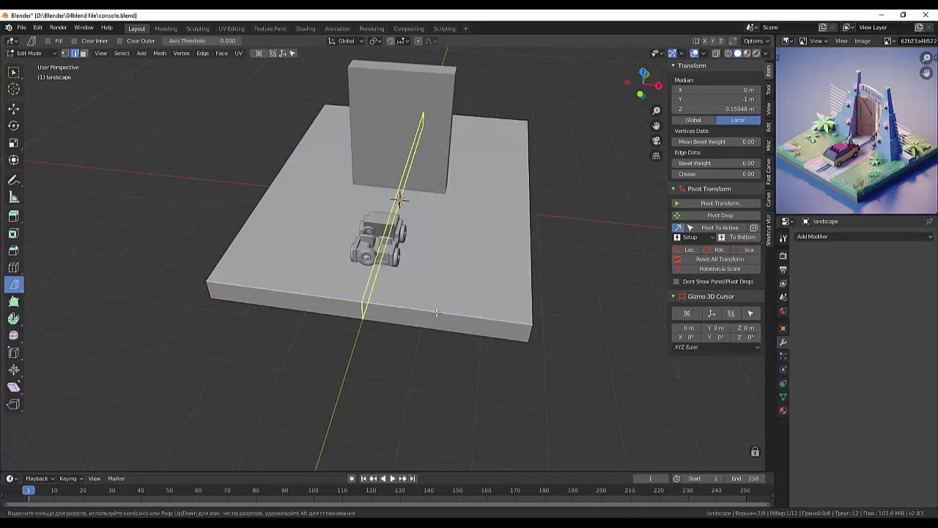
scroll(435, 313, up, 1)
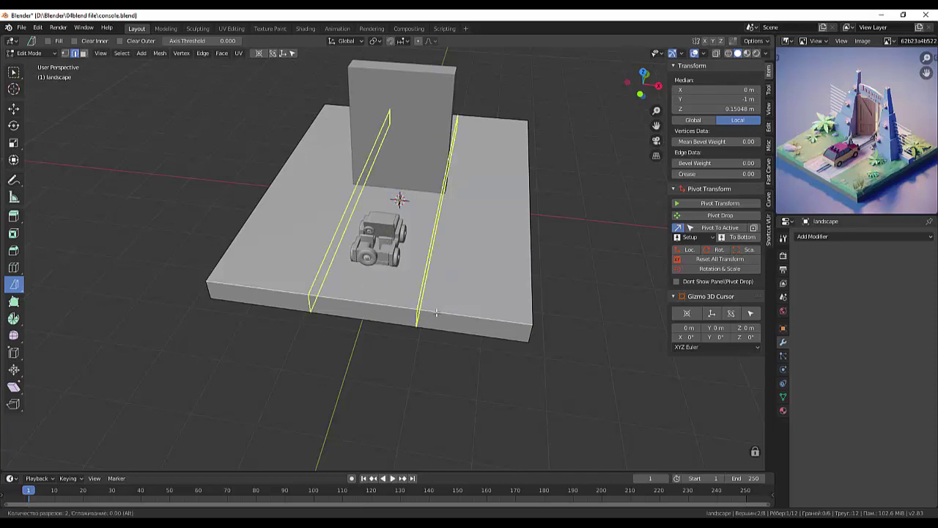
click(435, 312)
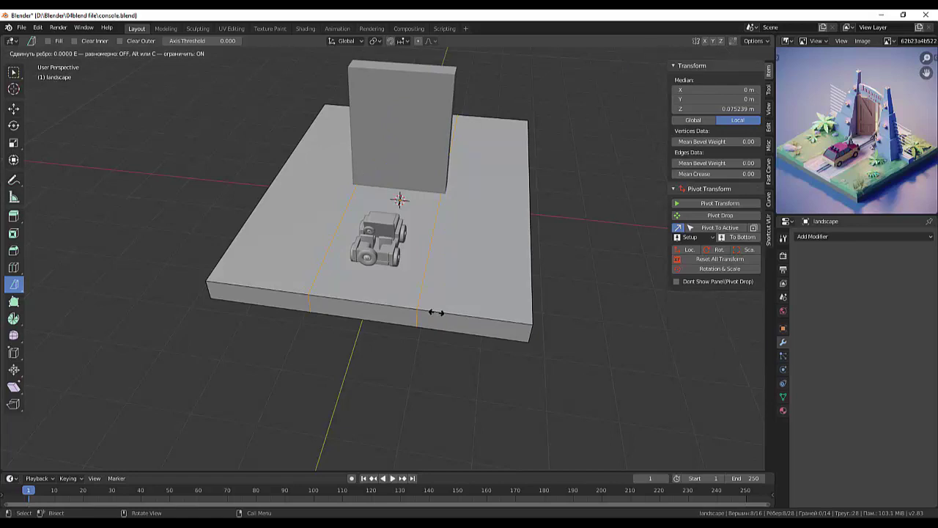
right_click(432, 313)
key(s)
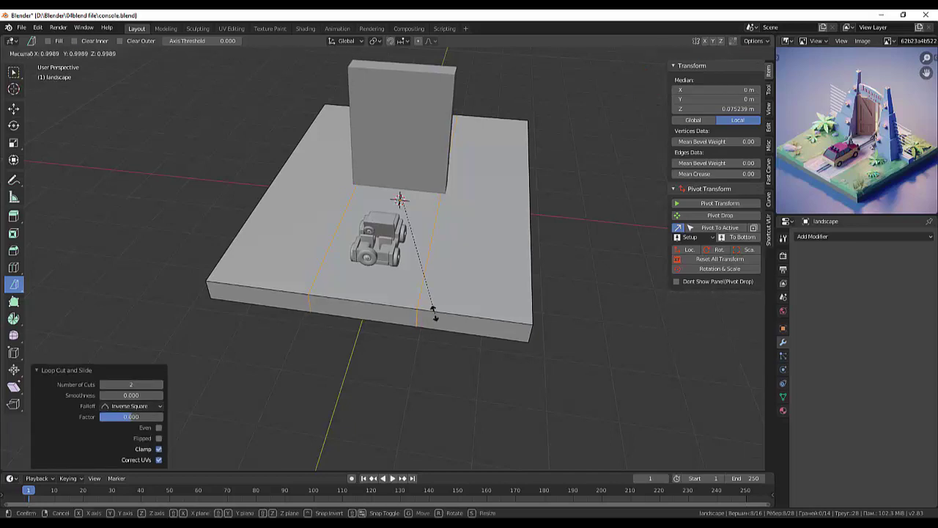
right_click(423, 309)
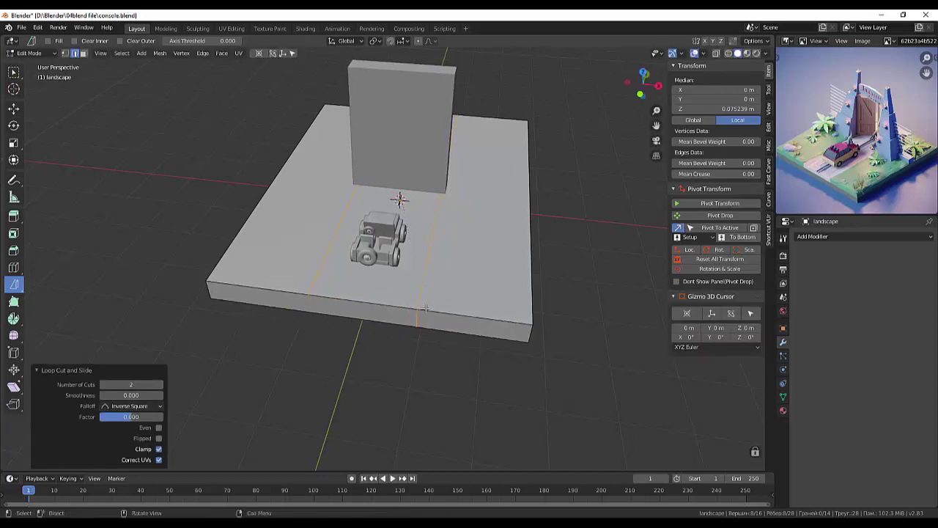
key(ctrl+z)
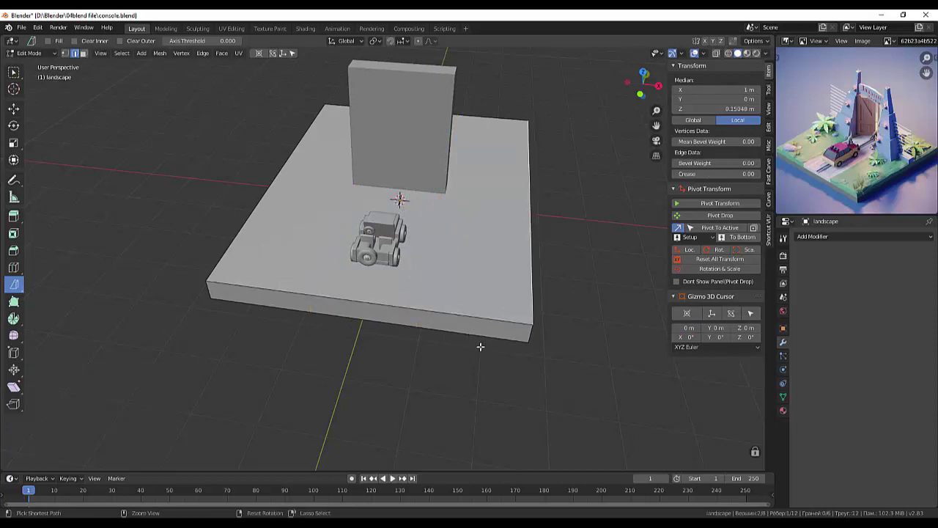
key(ctrl+z)
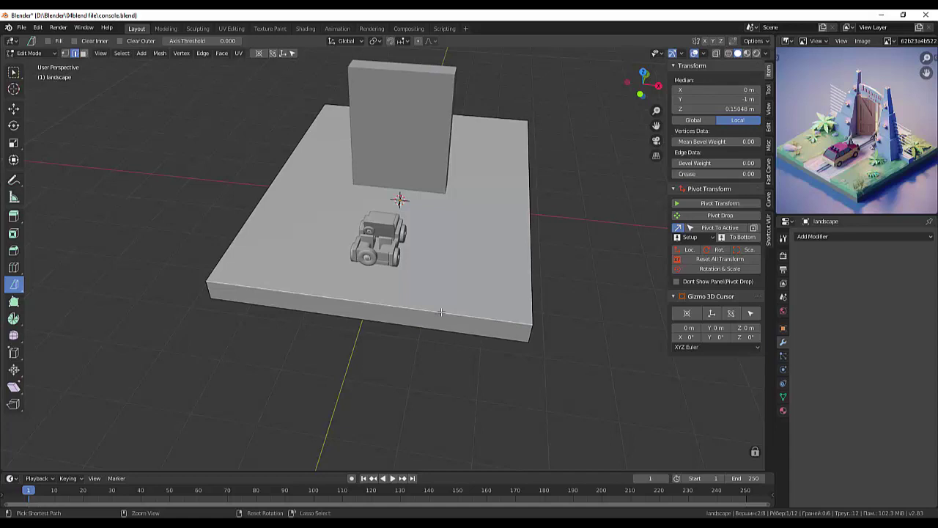
- Add two centred loop cuts across the slab and scale them to 0.893 on X
key(ctrl+r)
scroll(440, 312, up, 1)
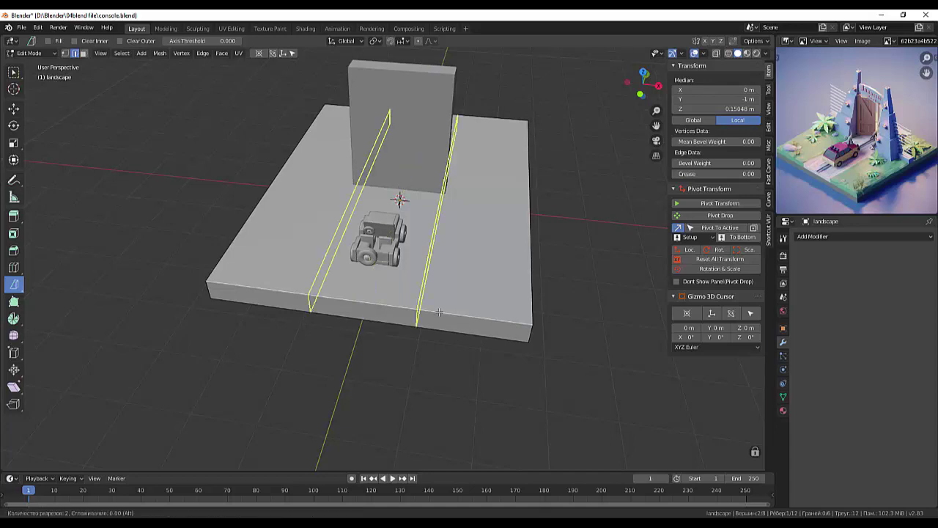
click(440, 312)
right_click(438, 311)
key(s)
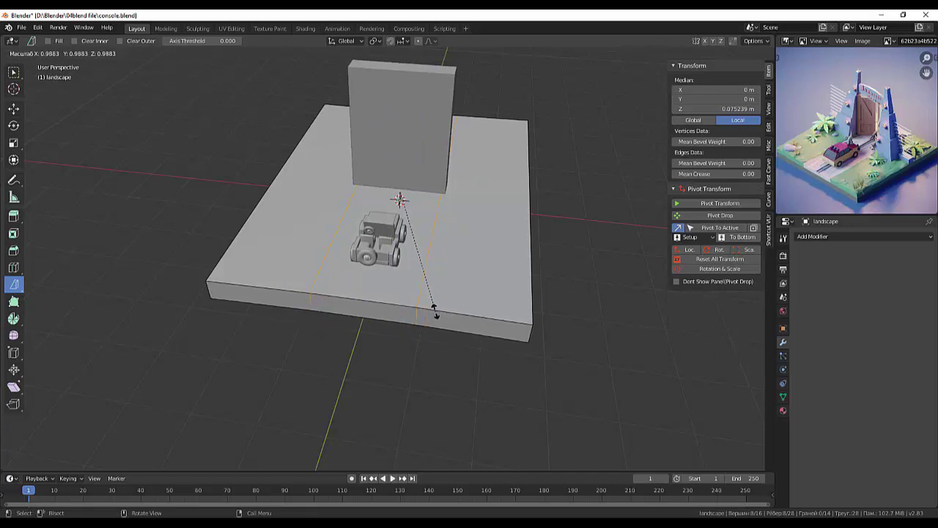
key(x)
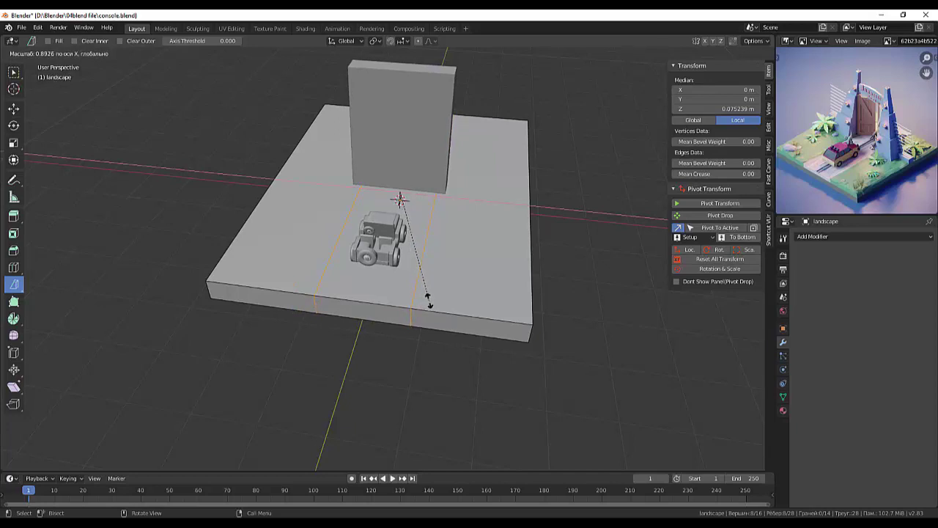
click(428, 299)
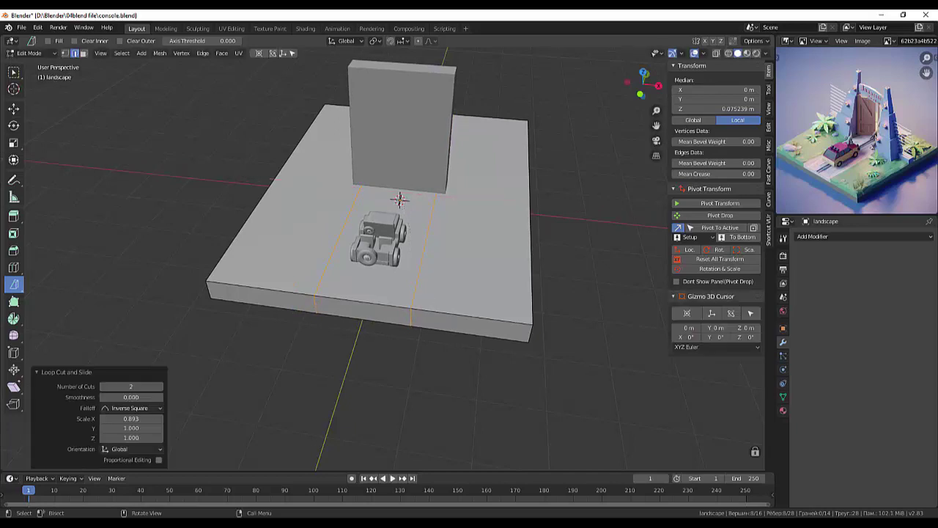
click(609, 330)
mouse_move(614, 327)
middle_down()
mouse_move(639, 318)
mouse_move(609, 323)
middle_up()
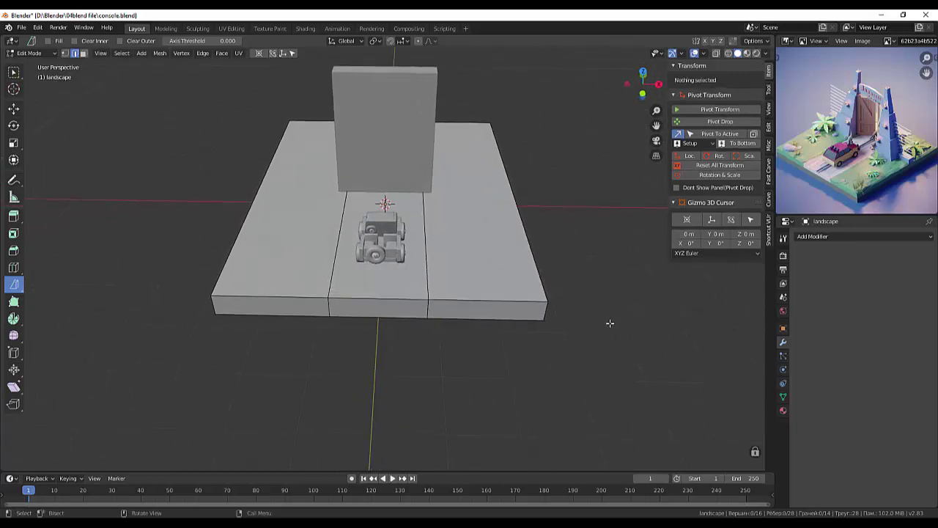
- Add two loop cuts in the middle strip and scale them apart along X by about 2.74
click(419, 299)
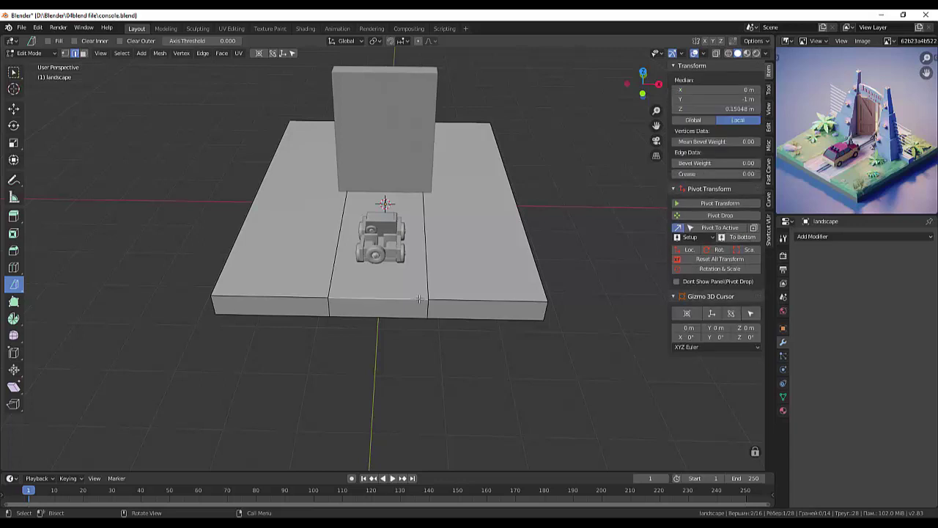
key(ctrl+r)
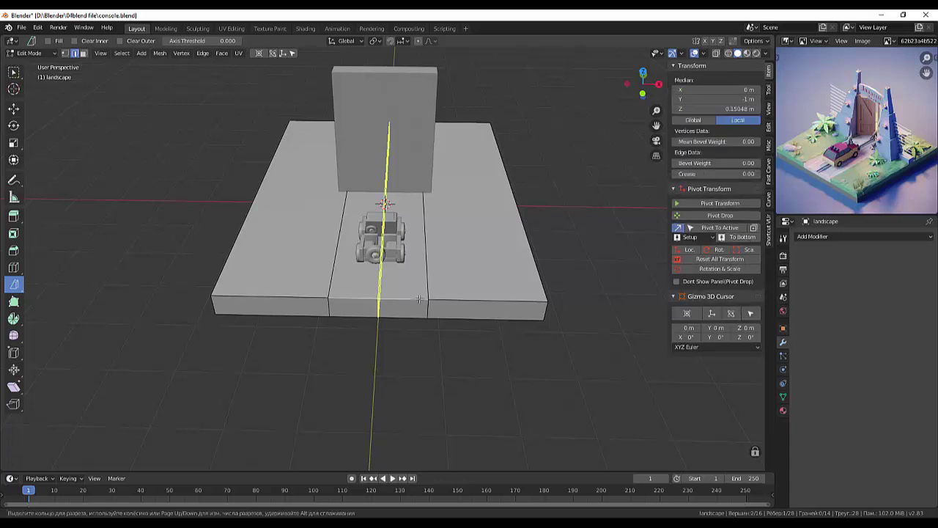
scroll(419, 298, up, 1)
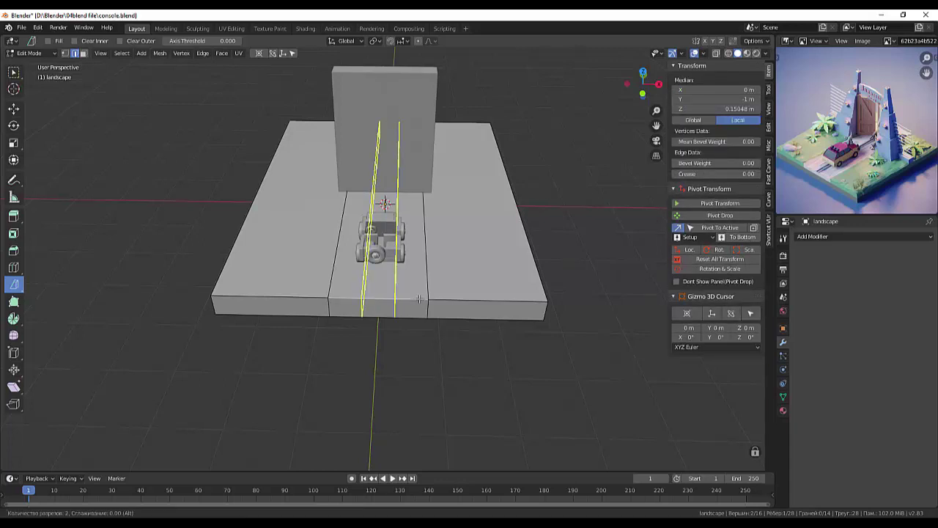
click(420, 298)
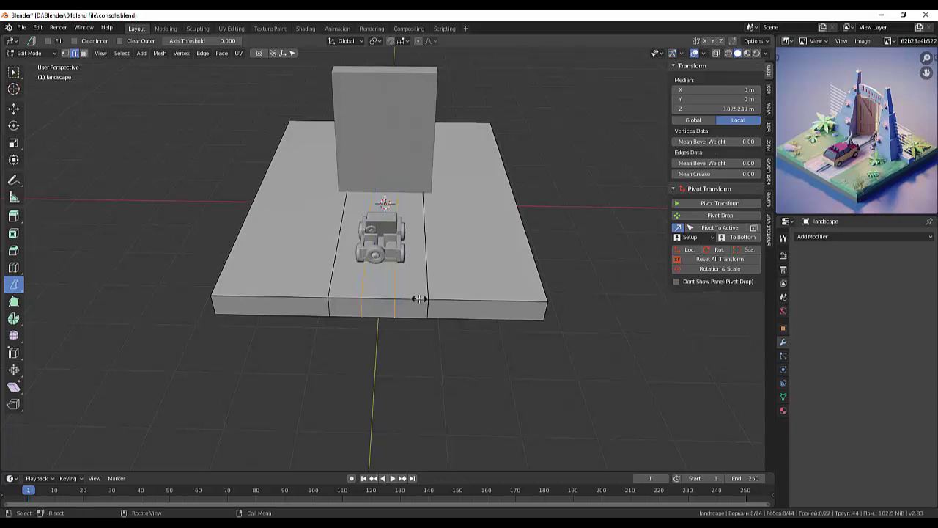
key(s)
key(x)
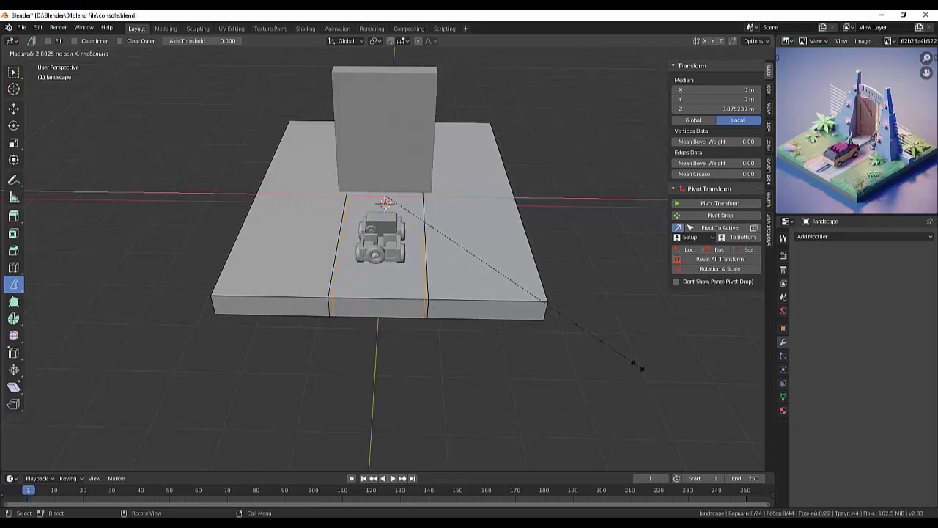
click(638, 366)
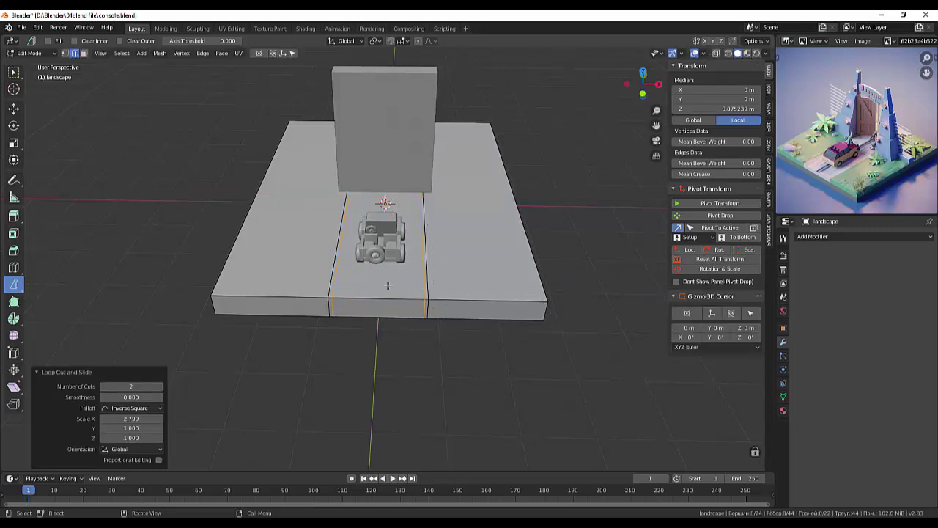
- Clear the selection, switch to face select mode, and select the centre road strip face
click(381, 282)
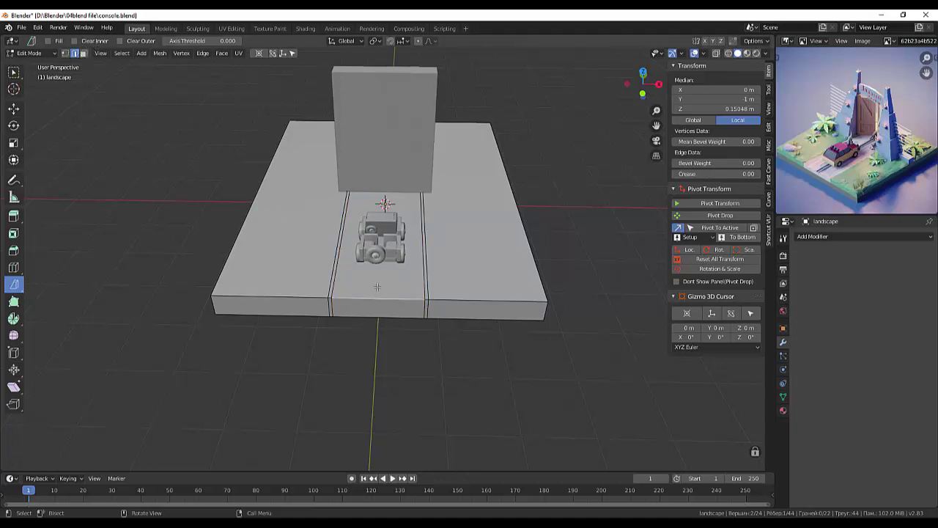
click(83, 52)
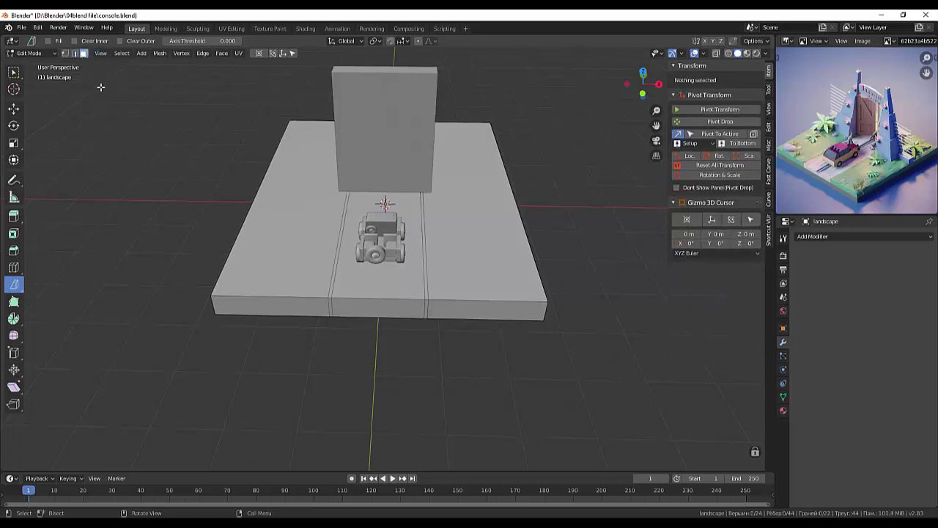
click(365, 287)
- Move the centre road strip face down 0.0372 m along Z
middle_drag(364, 287, 402, 255)
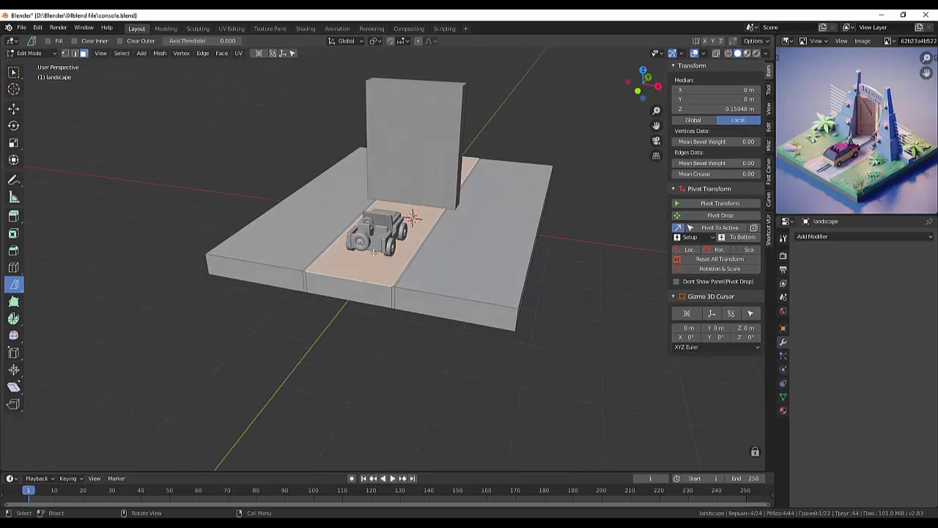
key(g)
key(z)
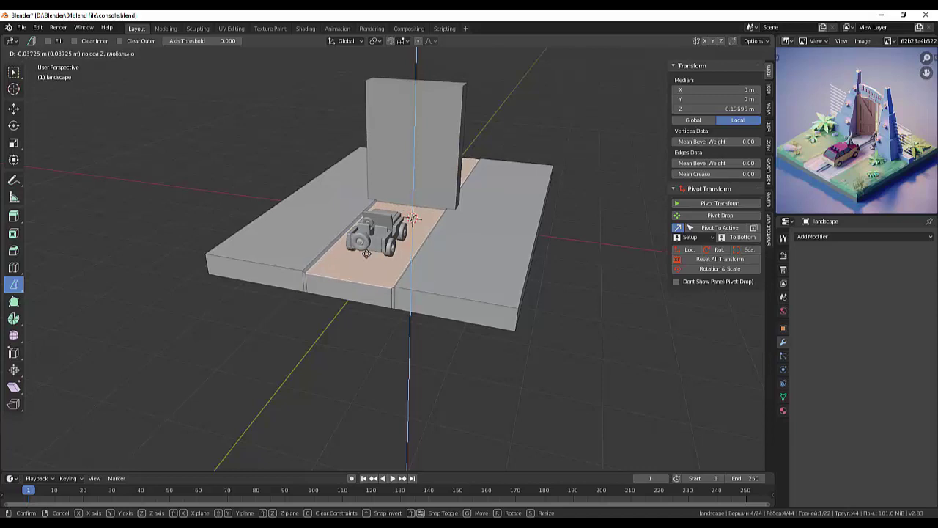
click(366, 252)
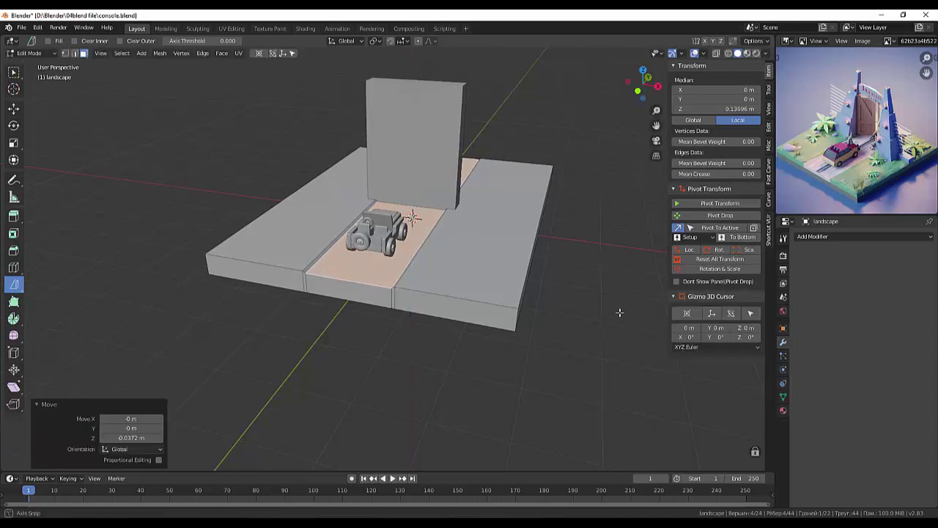
- Undo and redo the road lowering to compare it, viewing along the road beside the wall
middle_drag(620, 312, 586, 317)
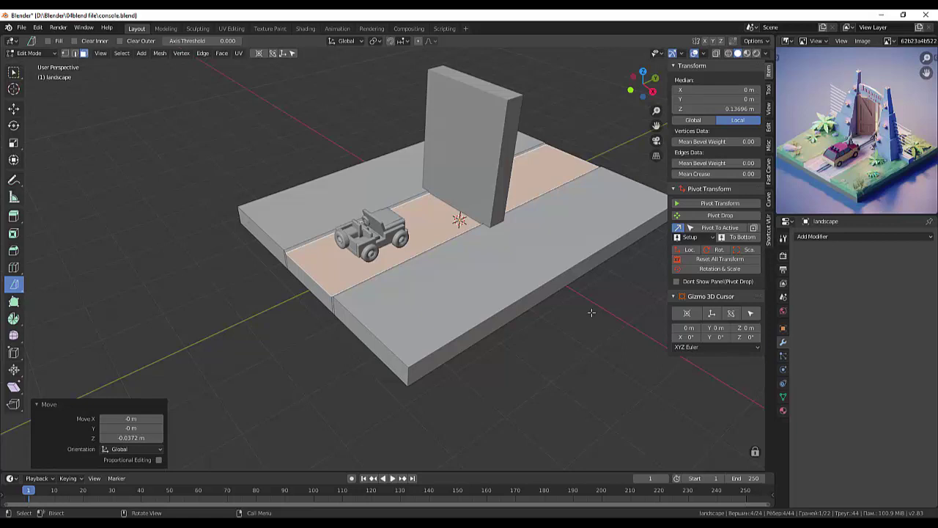
click(28, 53)
key(ctrl+z)
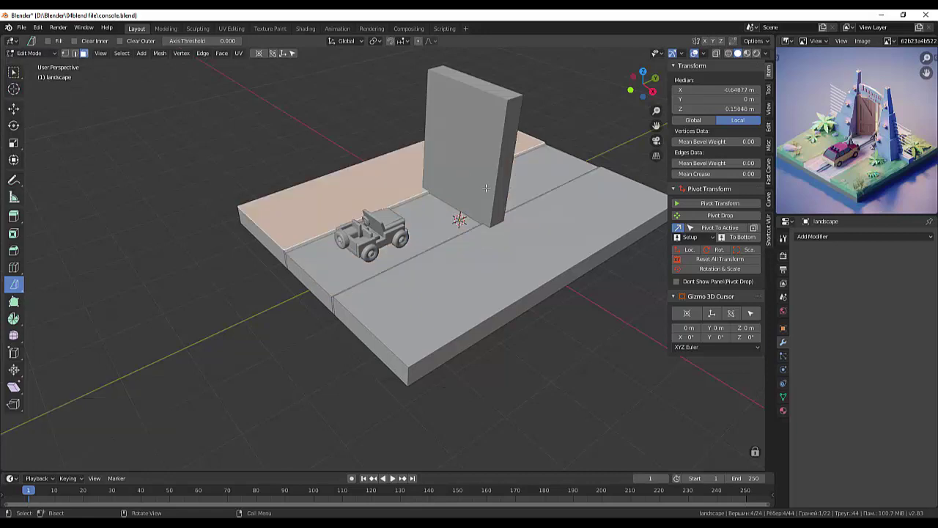
key(ctrl+shift+z)
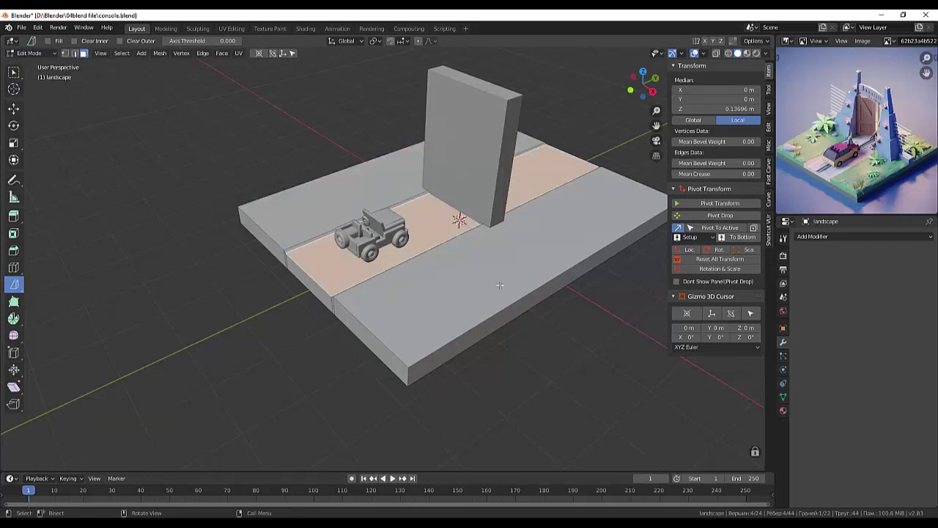